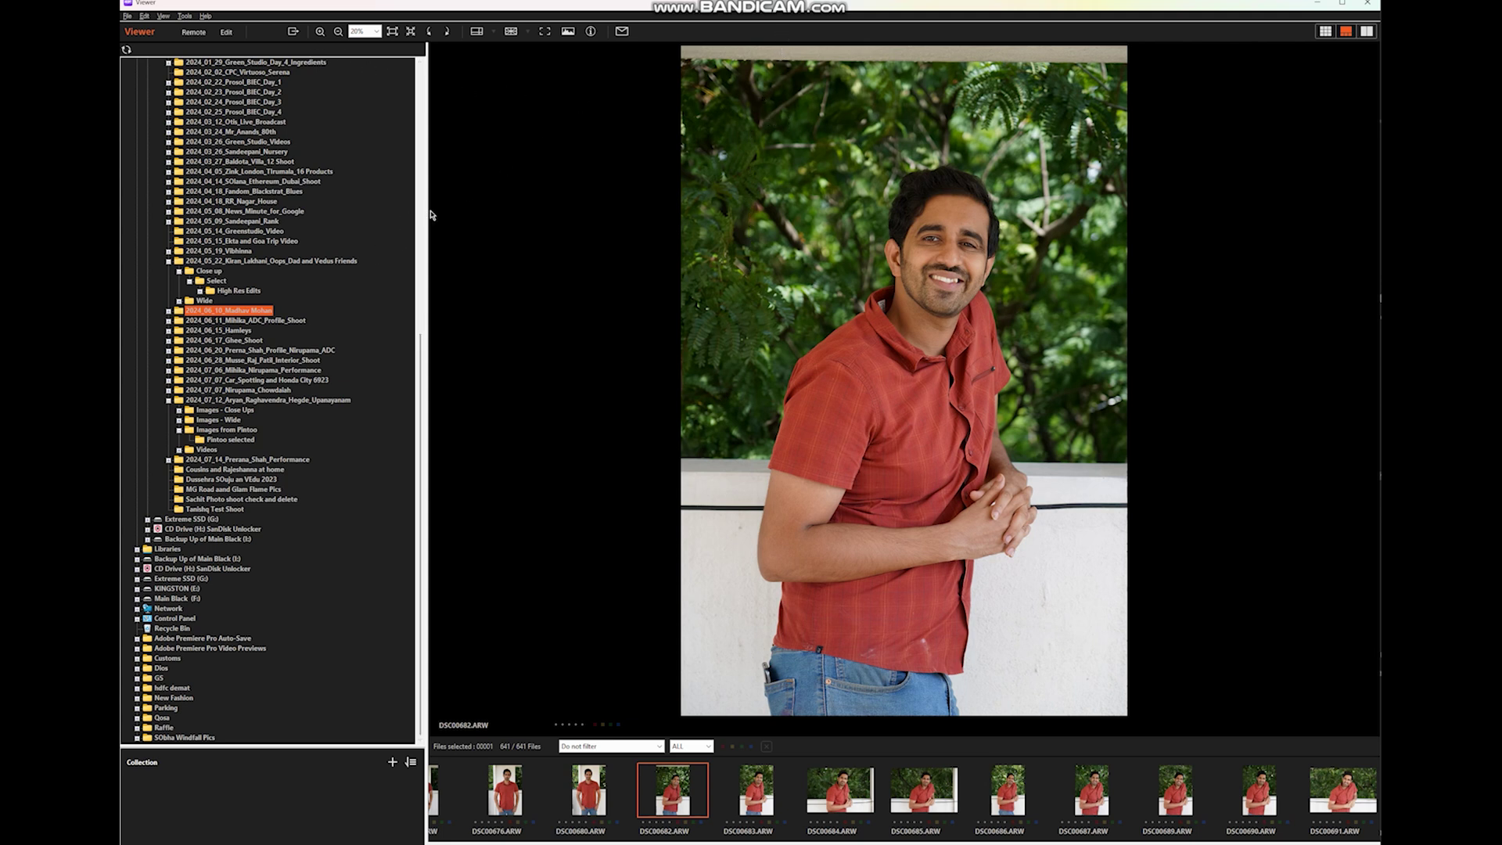
Widen the thumbnail area by narrowing the folder tree pane
drag(427, 210, 233, 219)
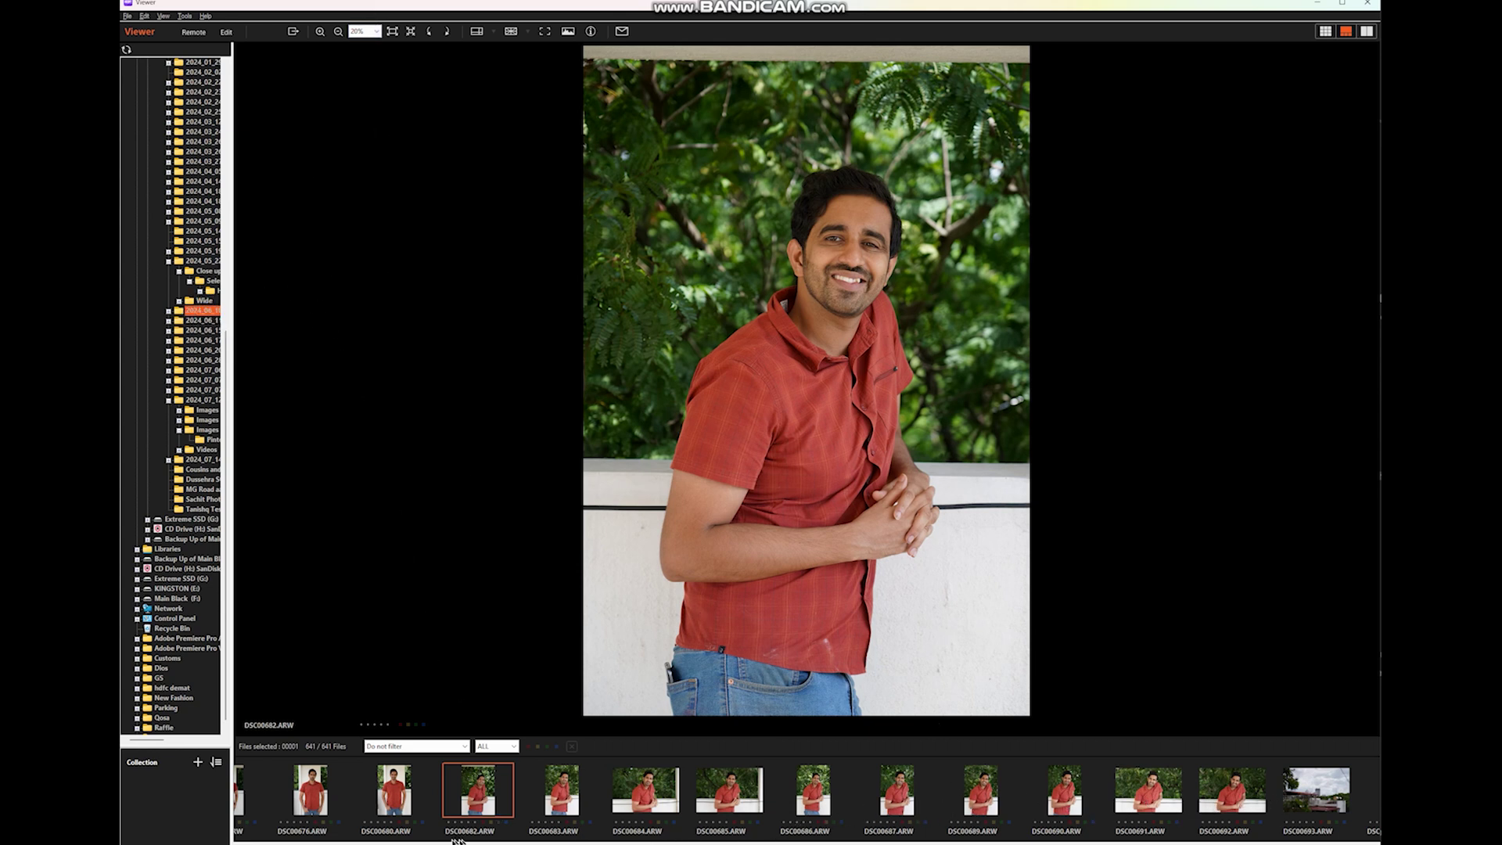
right_click(477, 798)
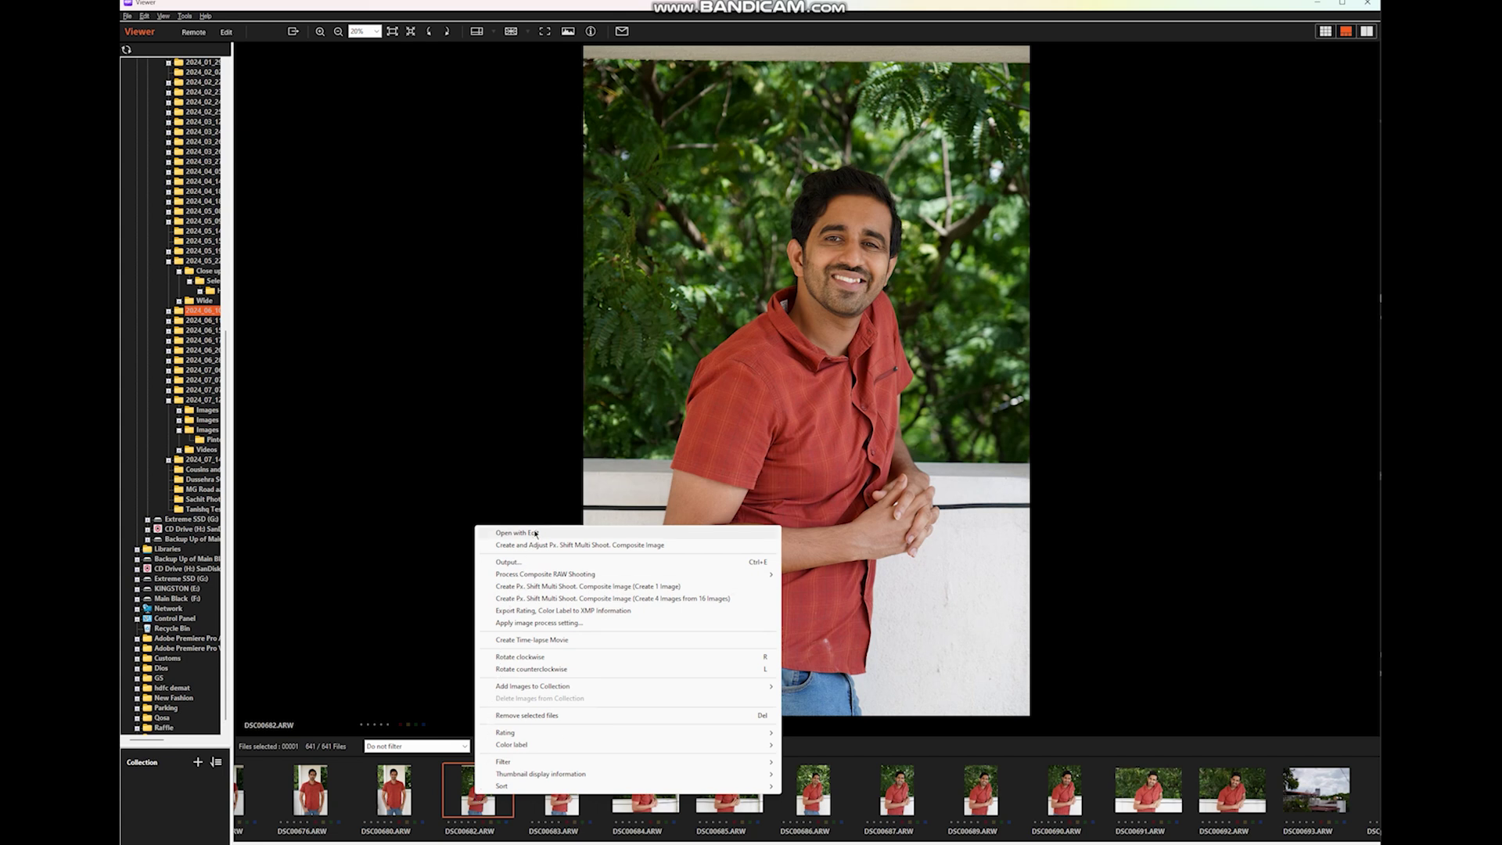
click(483, 798)
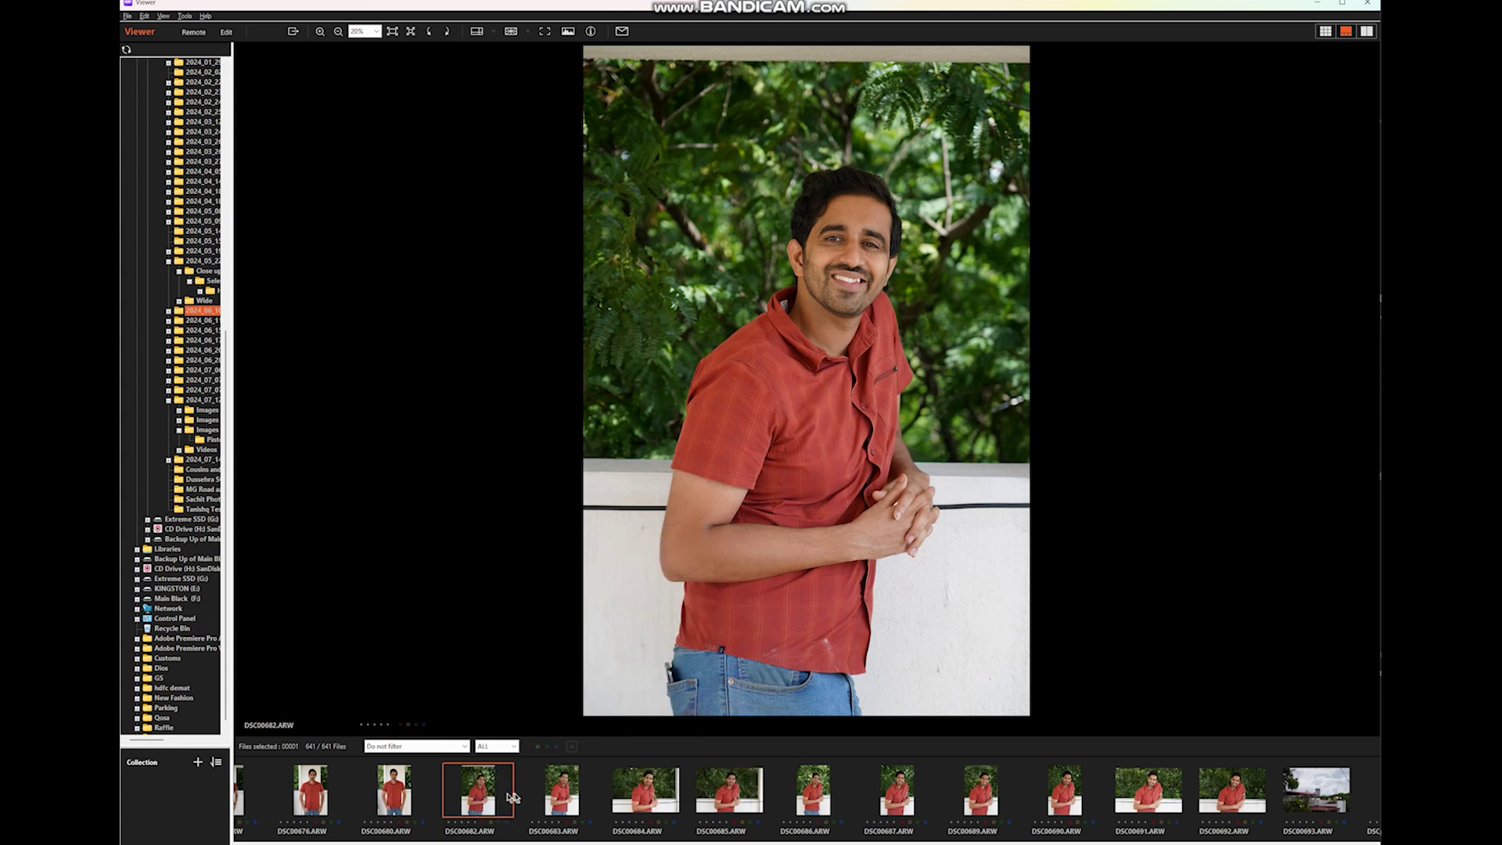
Browse the shoot's thumbnails to DSC00683 and bring up its context menu
click(645, 794)
click(729, 795)
click(790, 798)
click(898, 799)
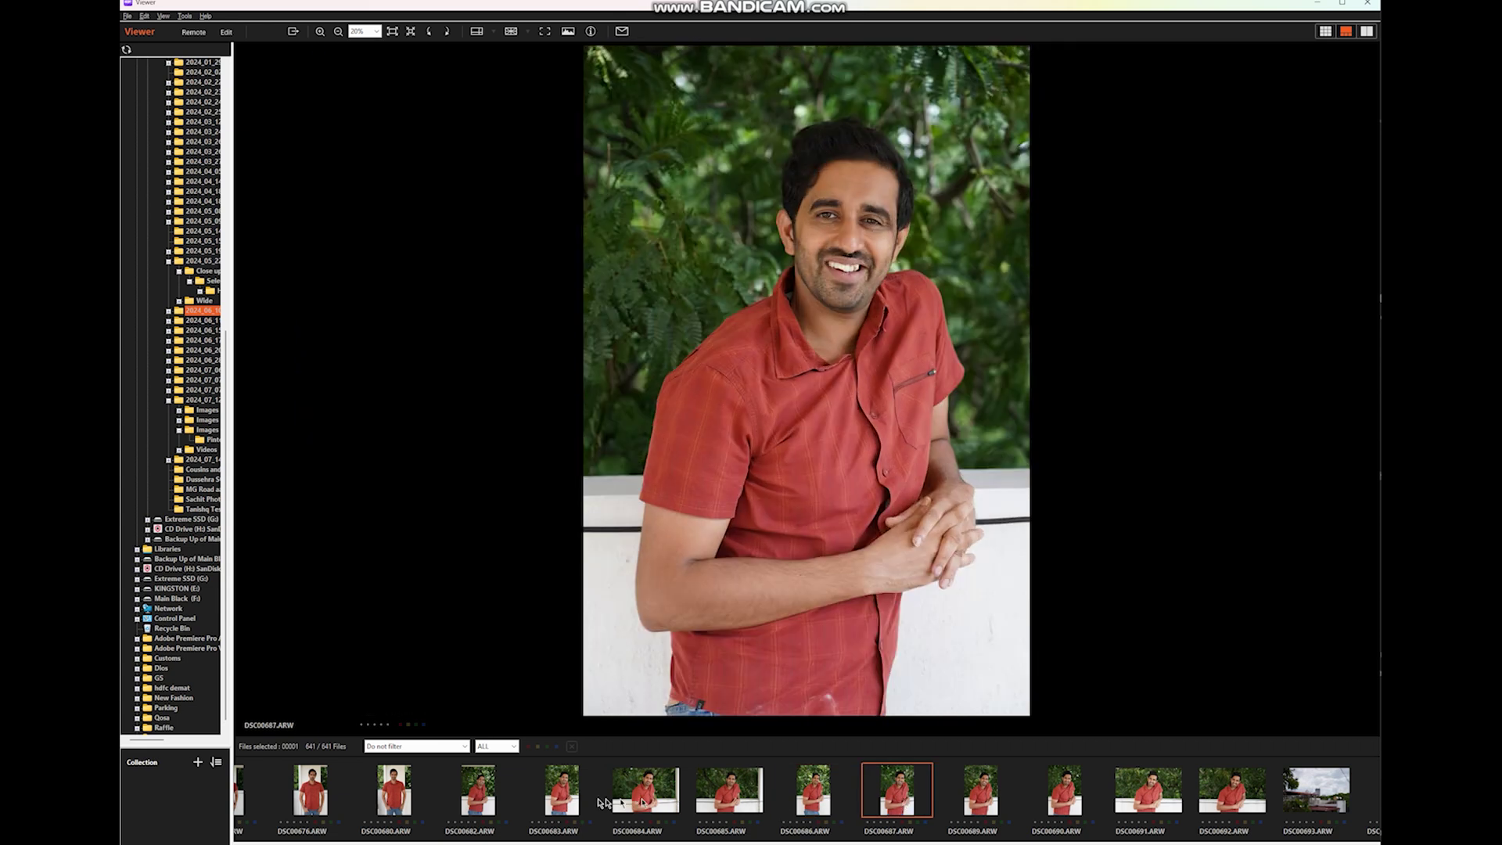
click(560, 794)
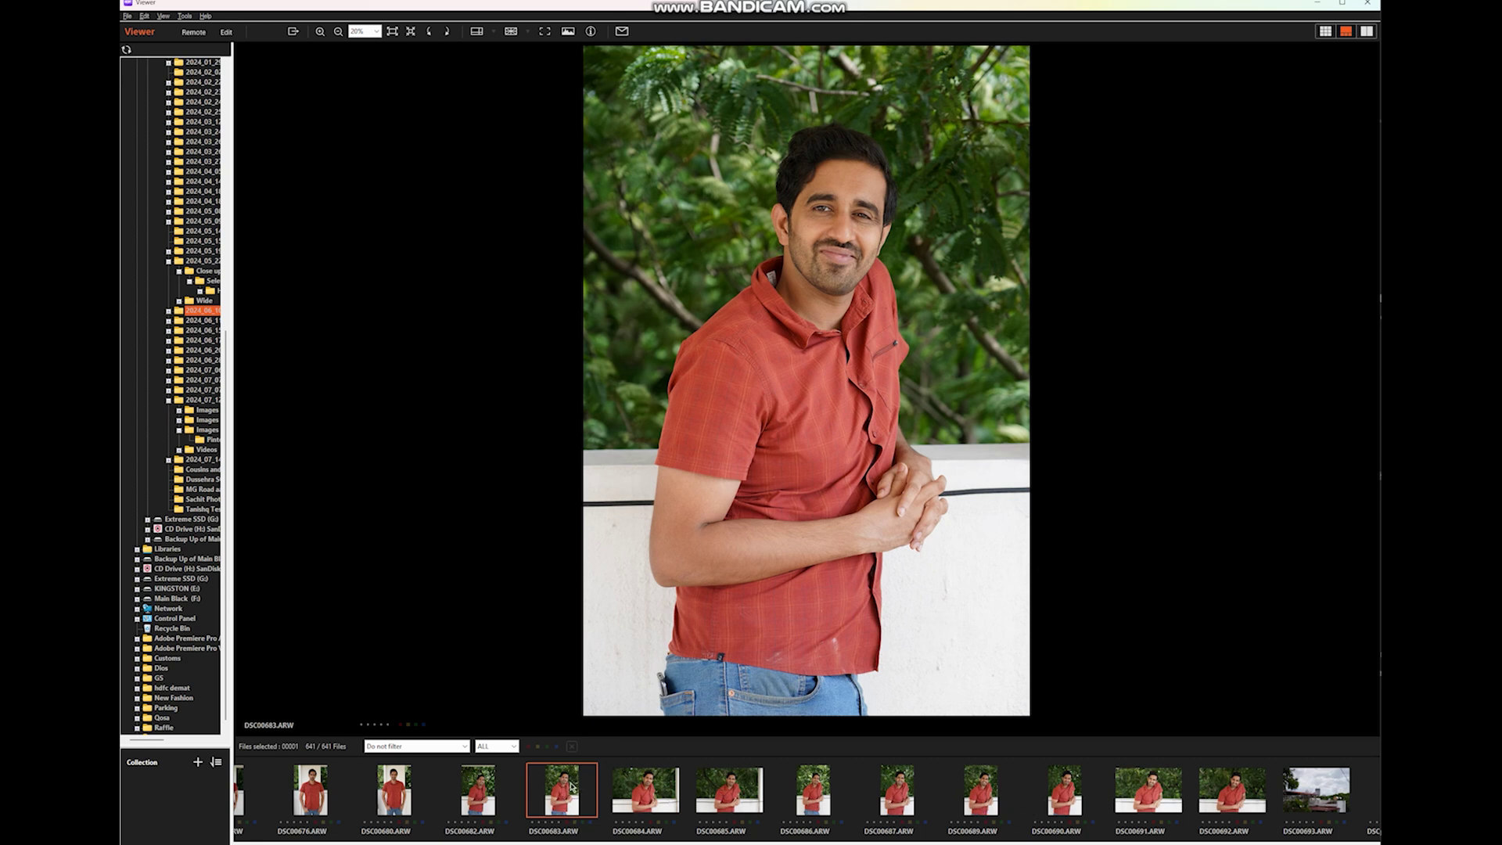
right_click(570, 786)
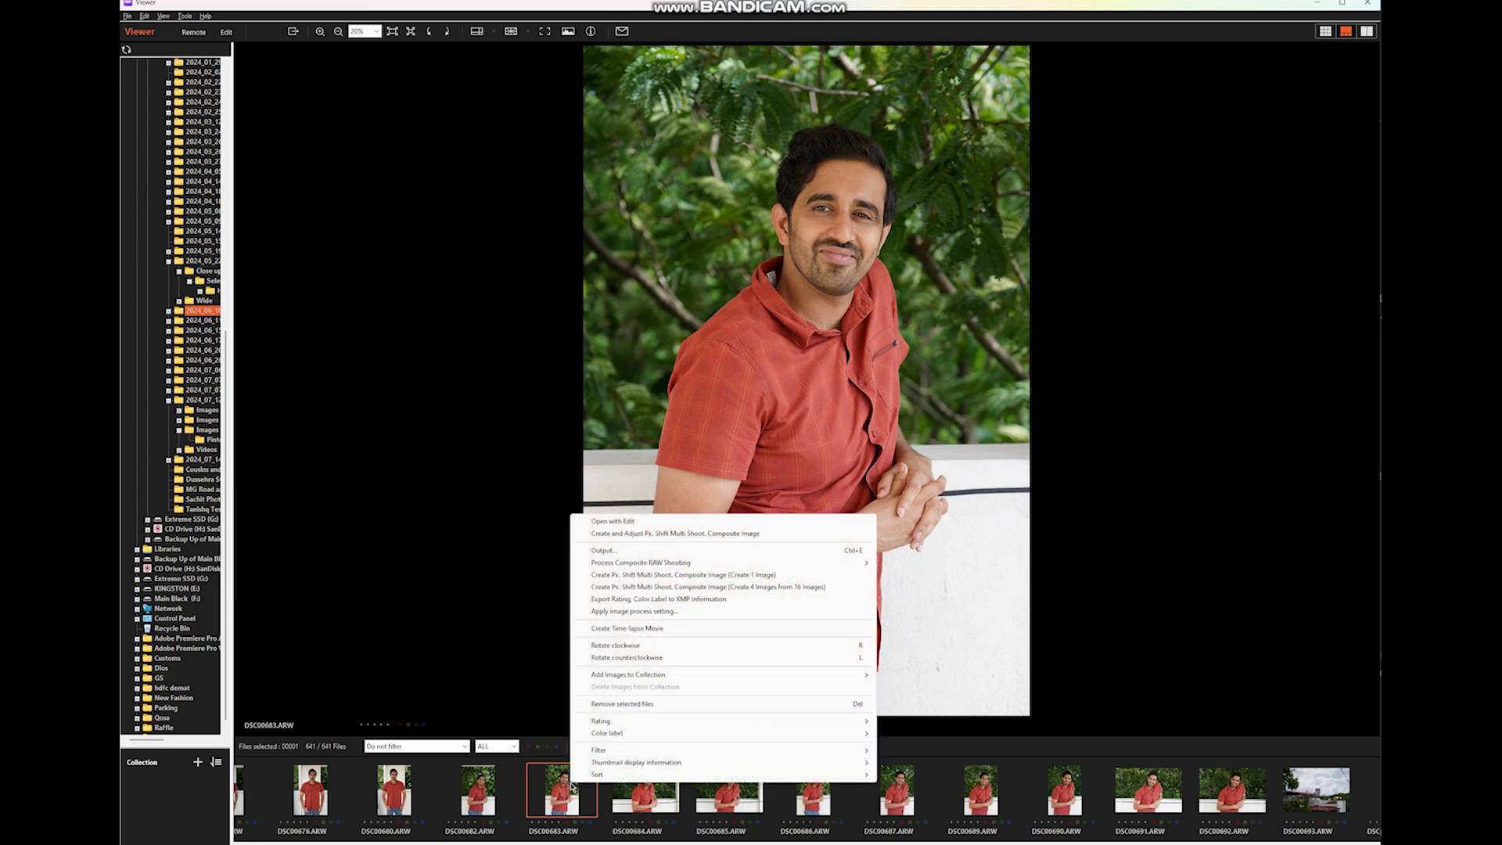
Open DSC00683 for editing, brighten it to about +0.78EV and set colour temperature to 5029K
click(633, 522)
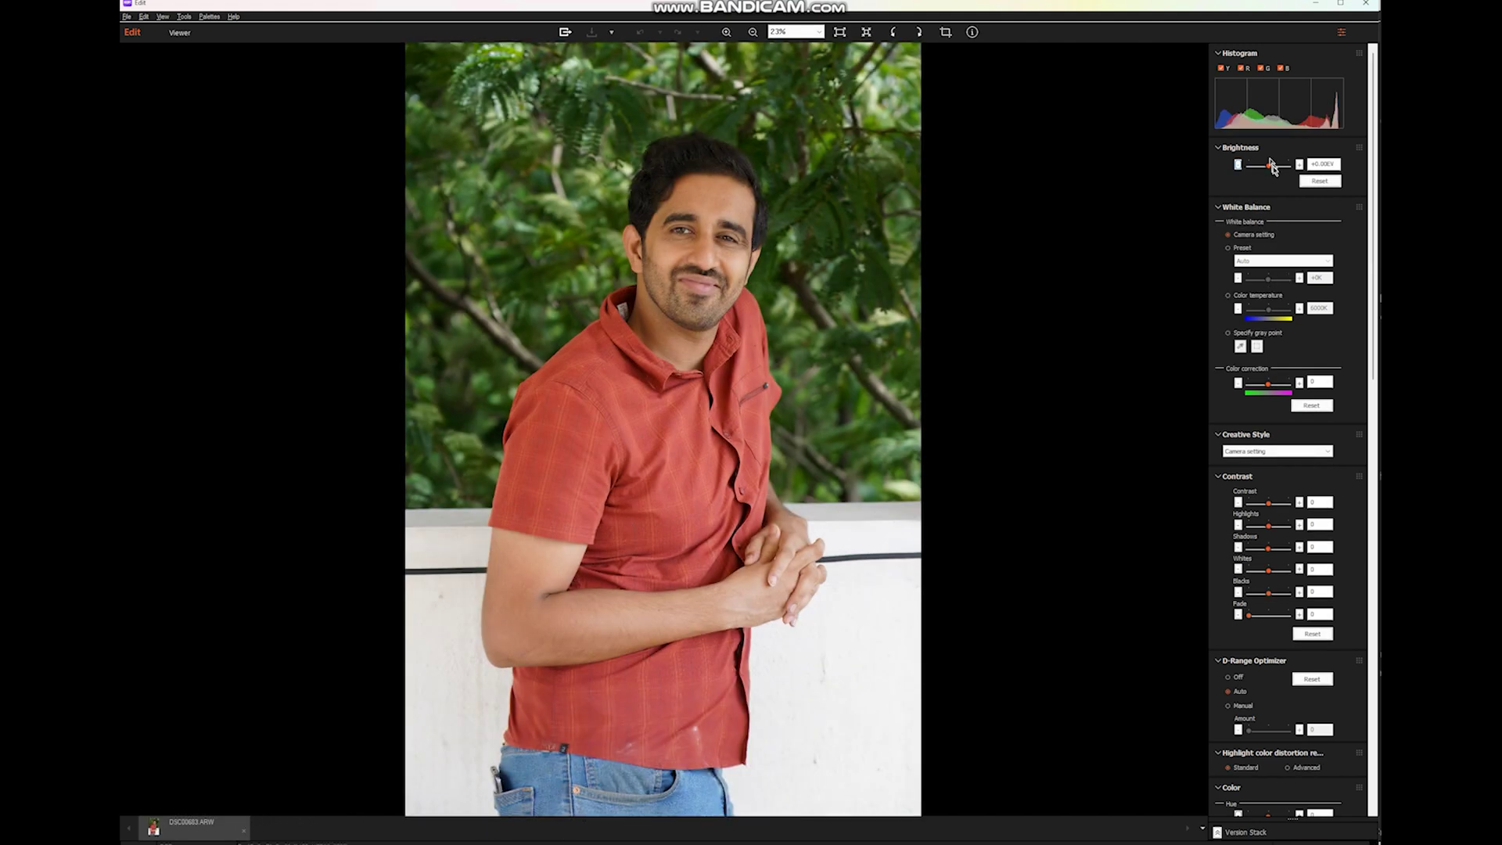
drag(1269, 167, 1277, 167)
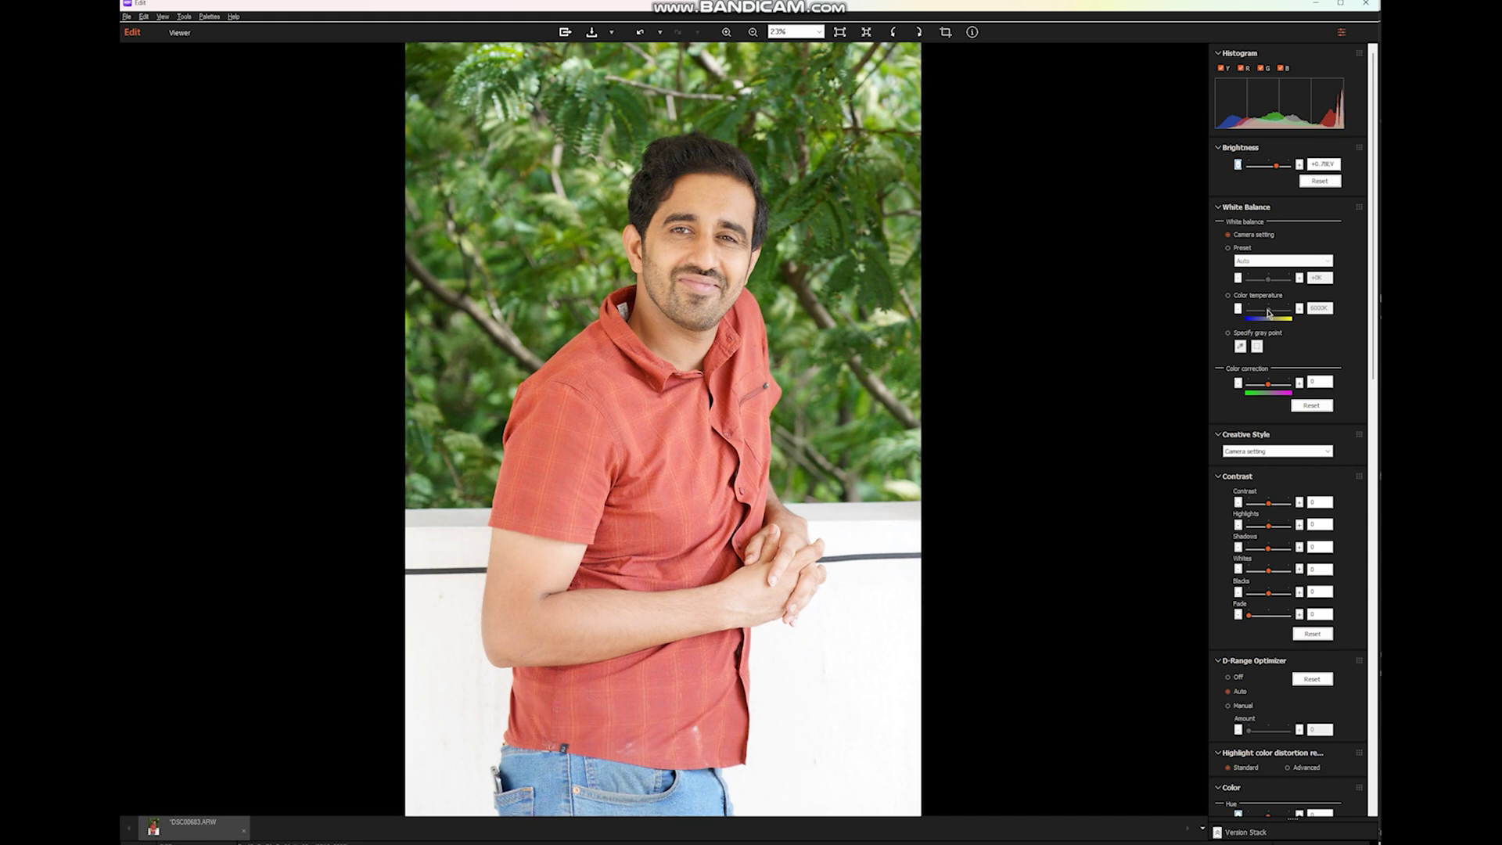
click(1229, 296)
drag(1269, 310, 1264, 312)
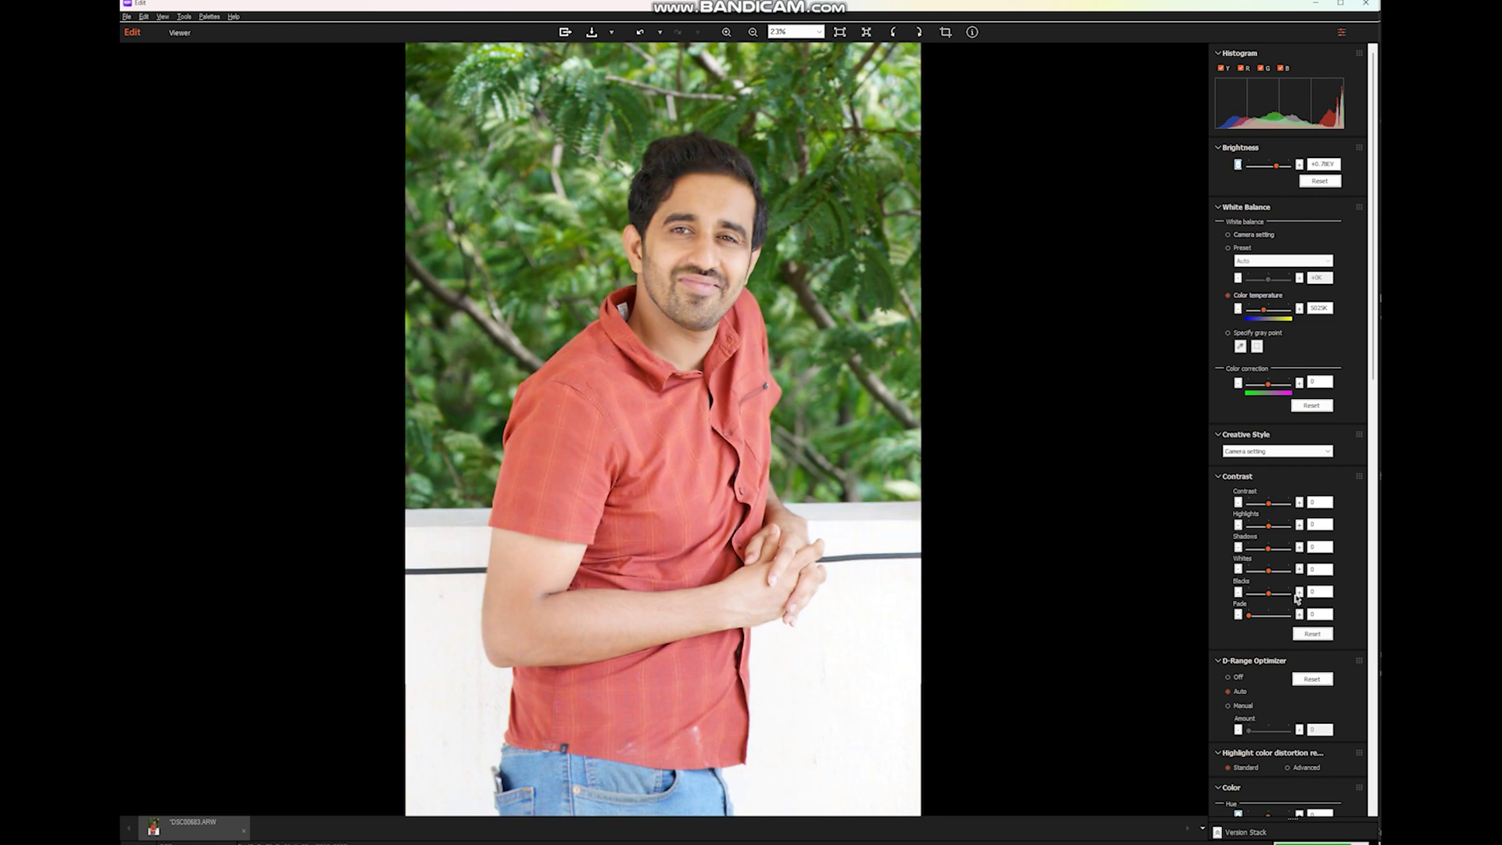
Set contrast to 22, clarity to 10, central shading 8 and peripheral shading 14
mouse_move(1268, 503)
mouse_down()
mouse_move(1273, 550)
mouse_move(1262, 531)
mouse_up()
click(1374, 687)
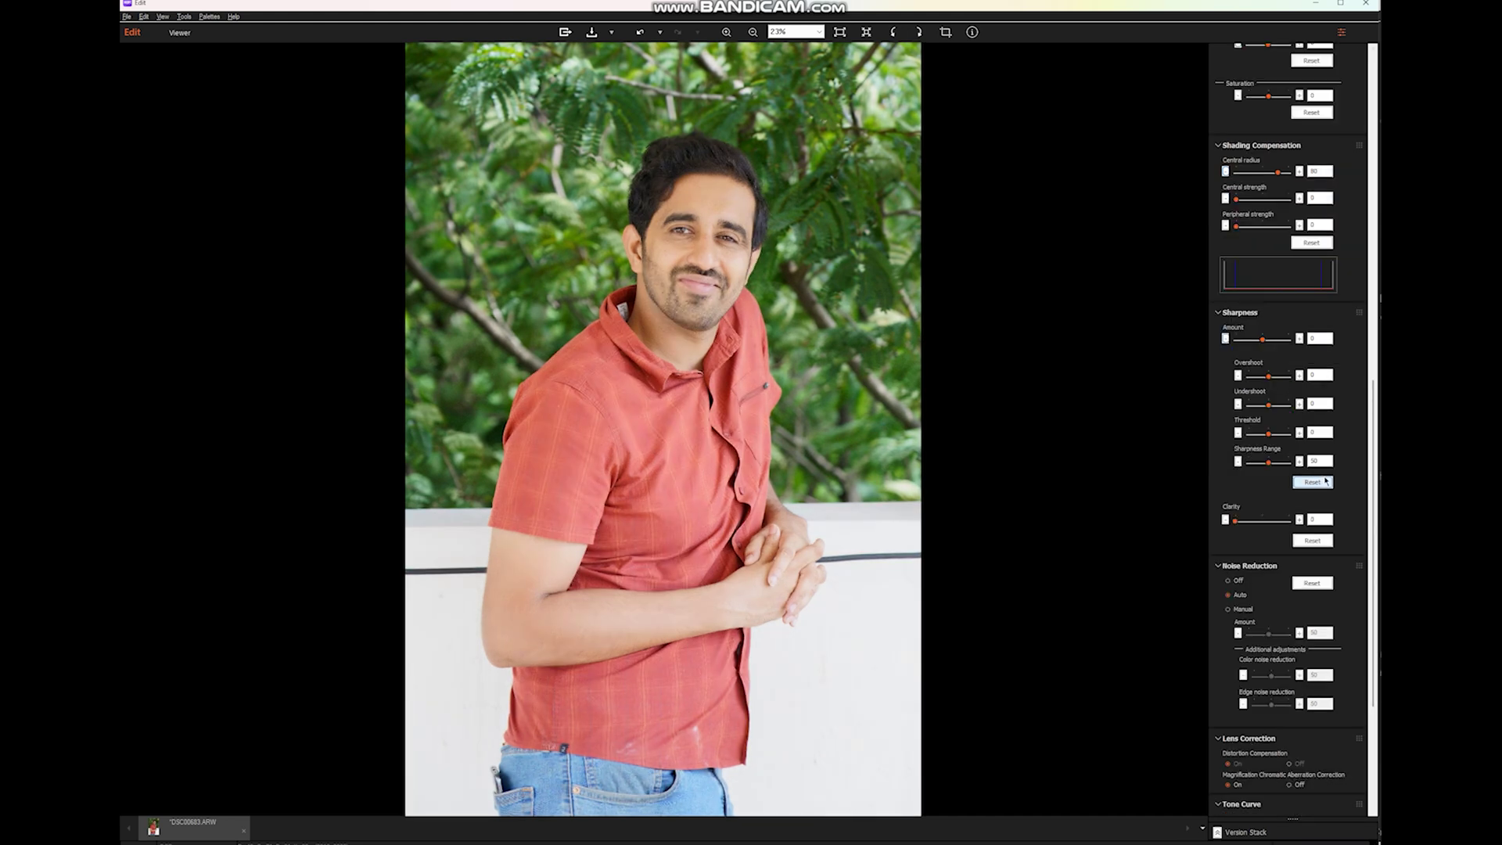
drag(1238, 524, 1243, 524)
click(1241, 200)
click(1245, 226)
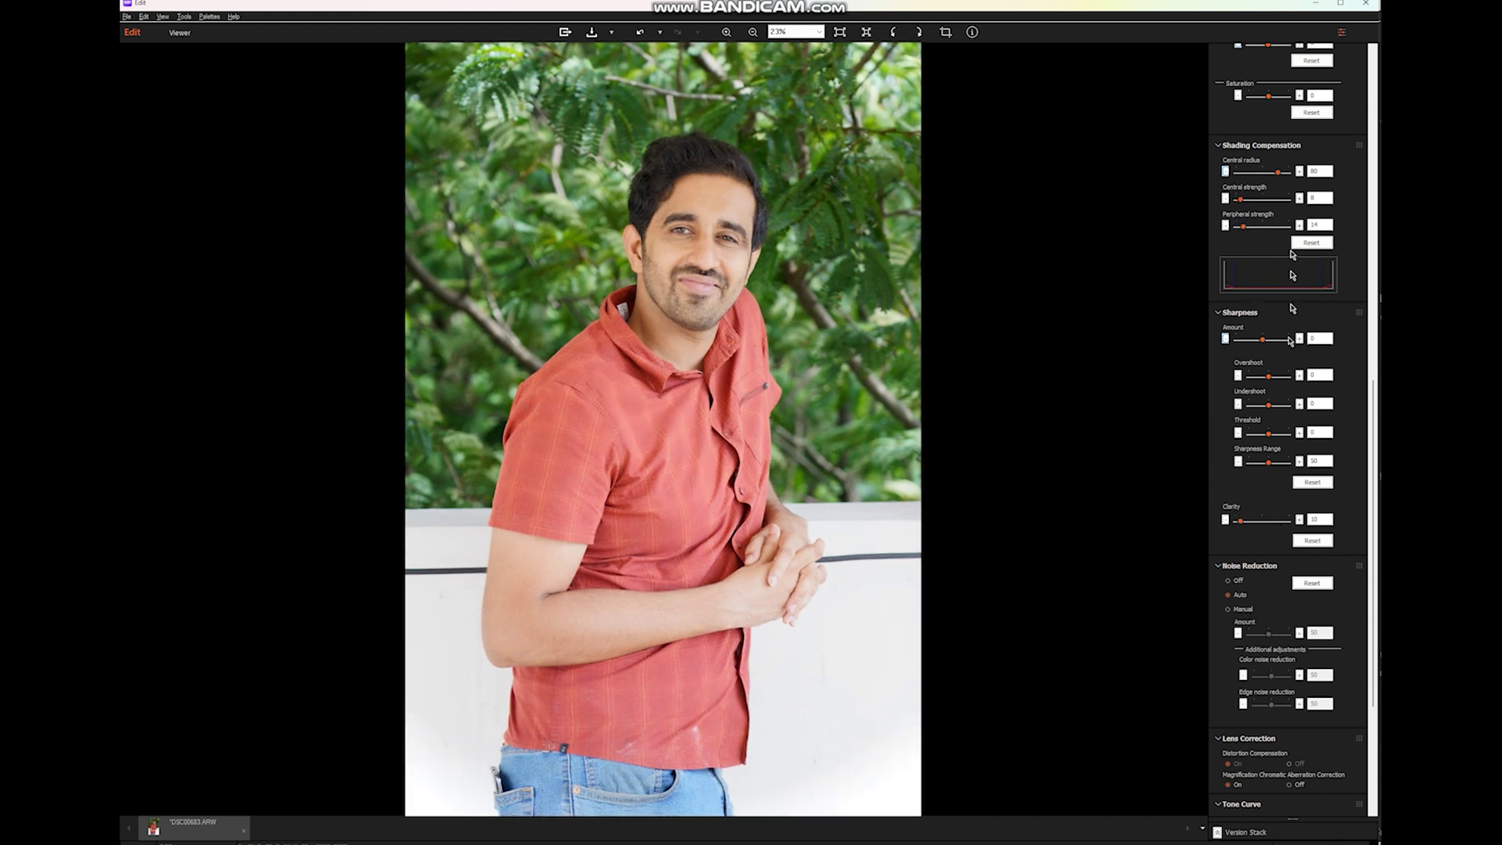
Lower the brightness slightly and raise Saturation to about 8
scroll(1292, 190, up, 2)
scroll(1264, 163, up, 7)
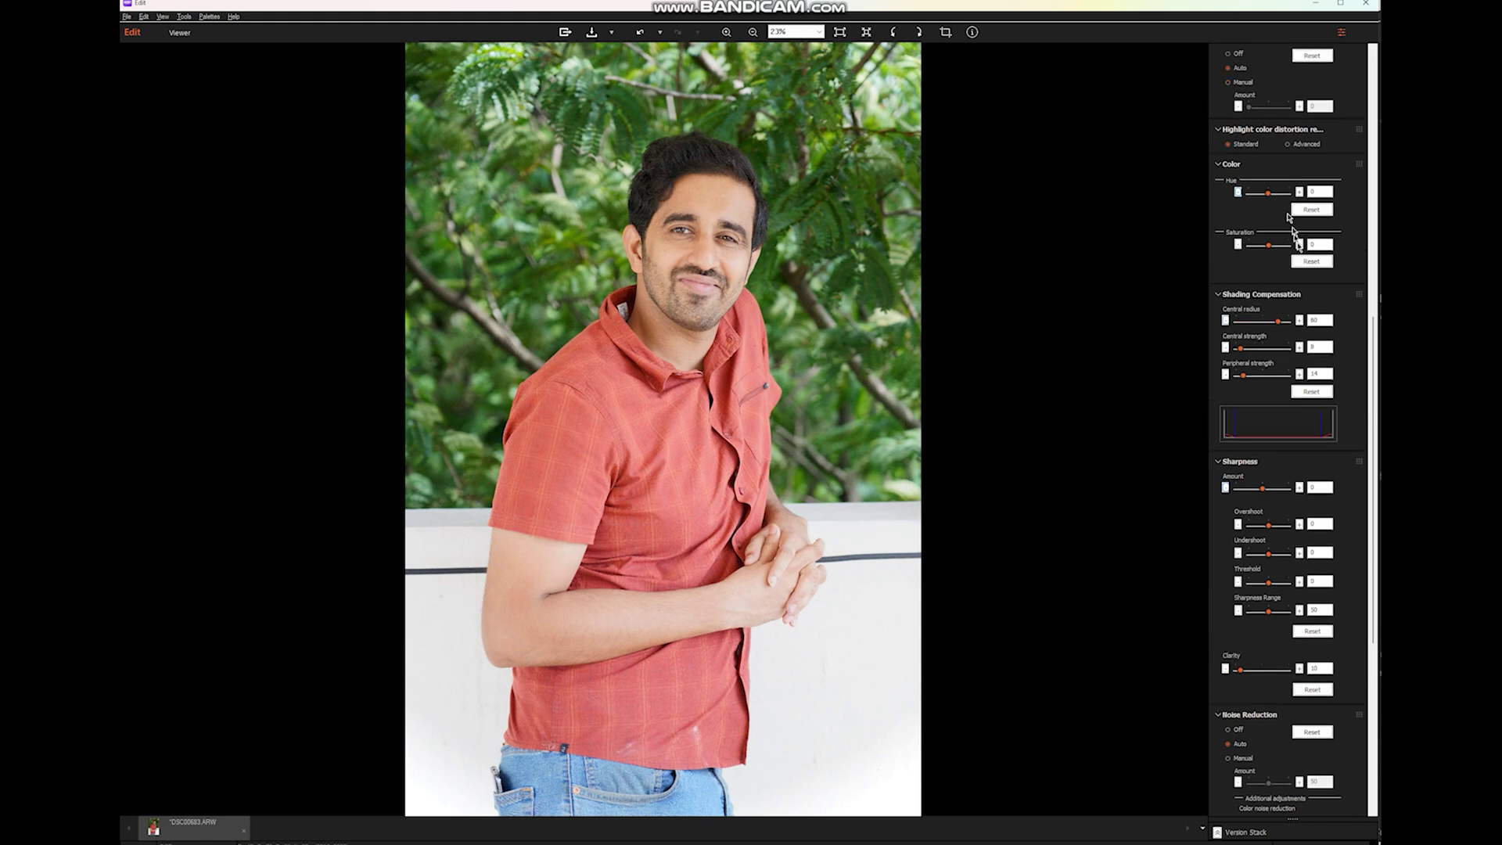
scroll(1269, 166, up, 6)
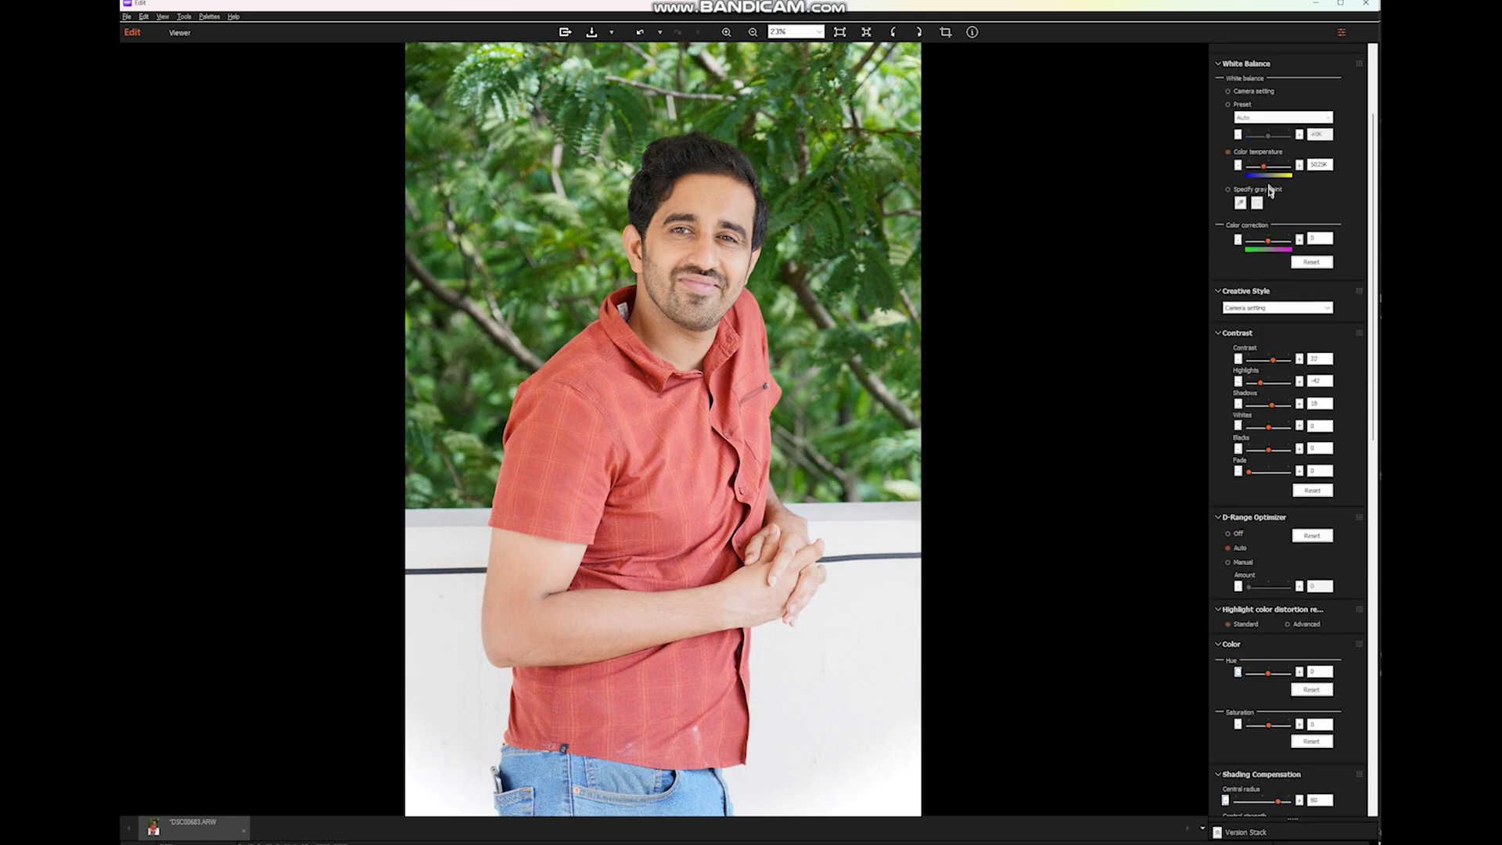
drag(1275, 167, 1278, 167)
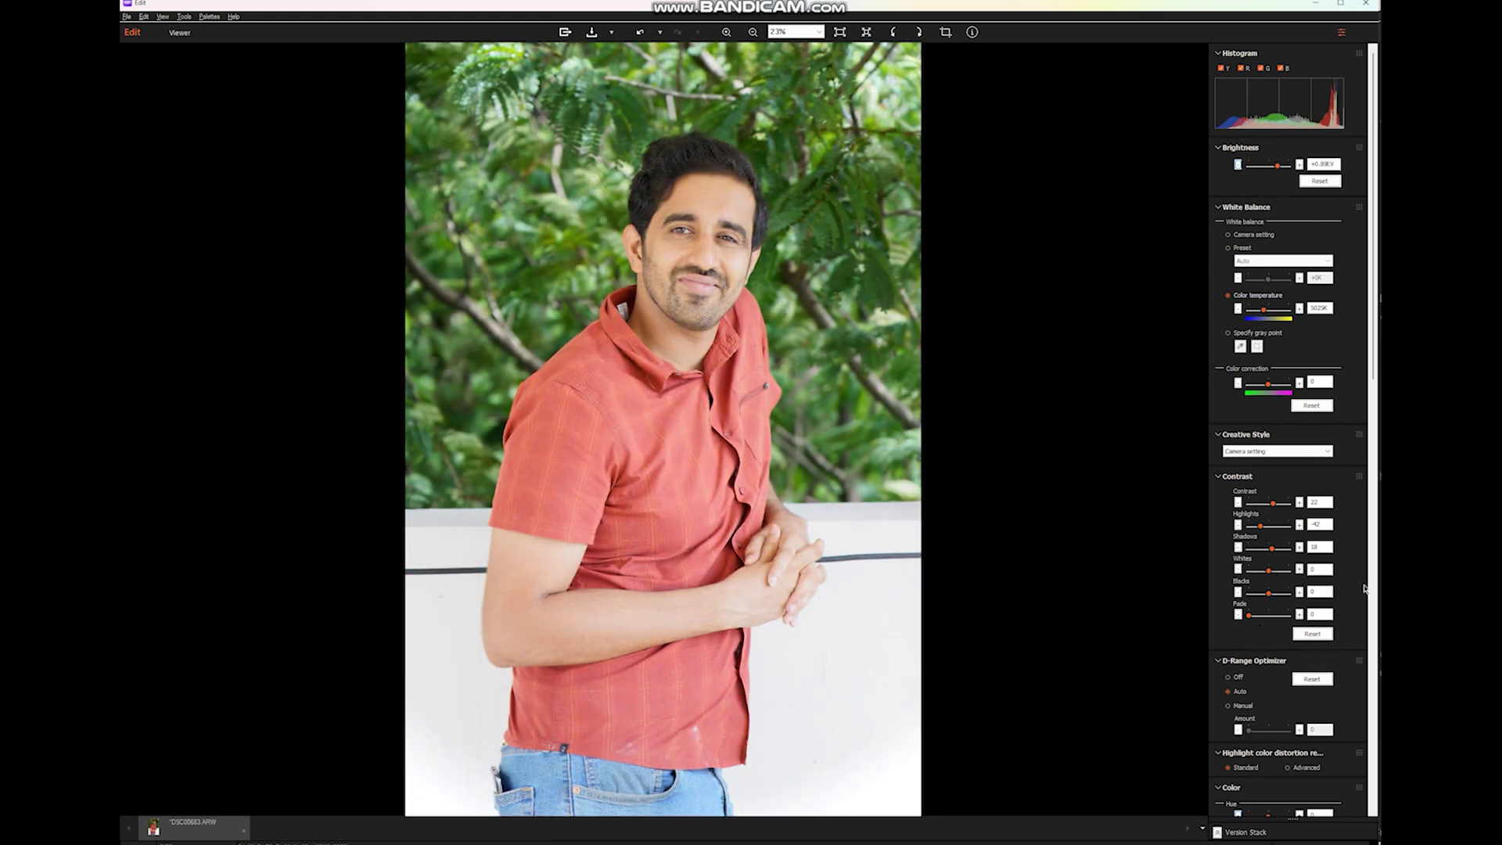
scroll(1330, 548, down, 3)
drag(1268, 738, 1271, 737)
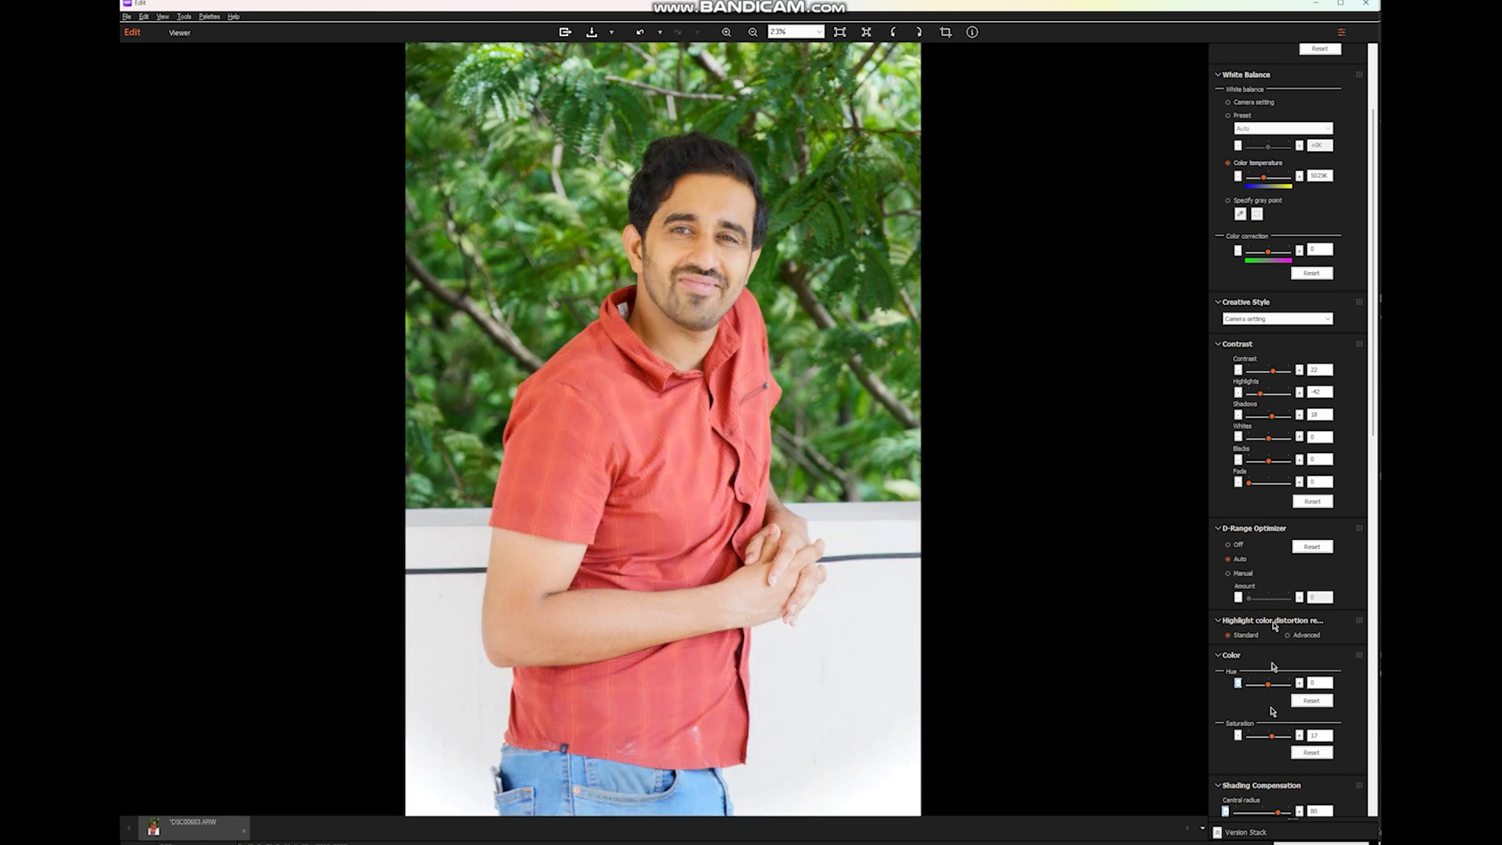
Reduce the brightness further to about +0.50EV
scroll(1265, 283, up, 3)
scroll(1265, 283, up, 1)
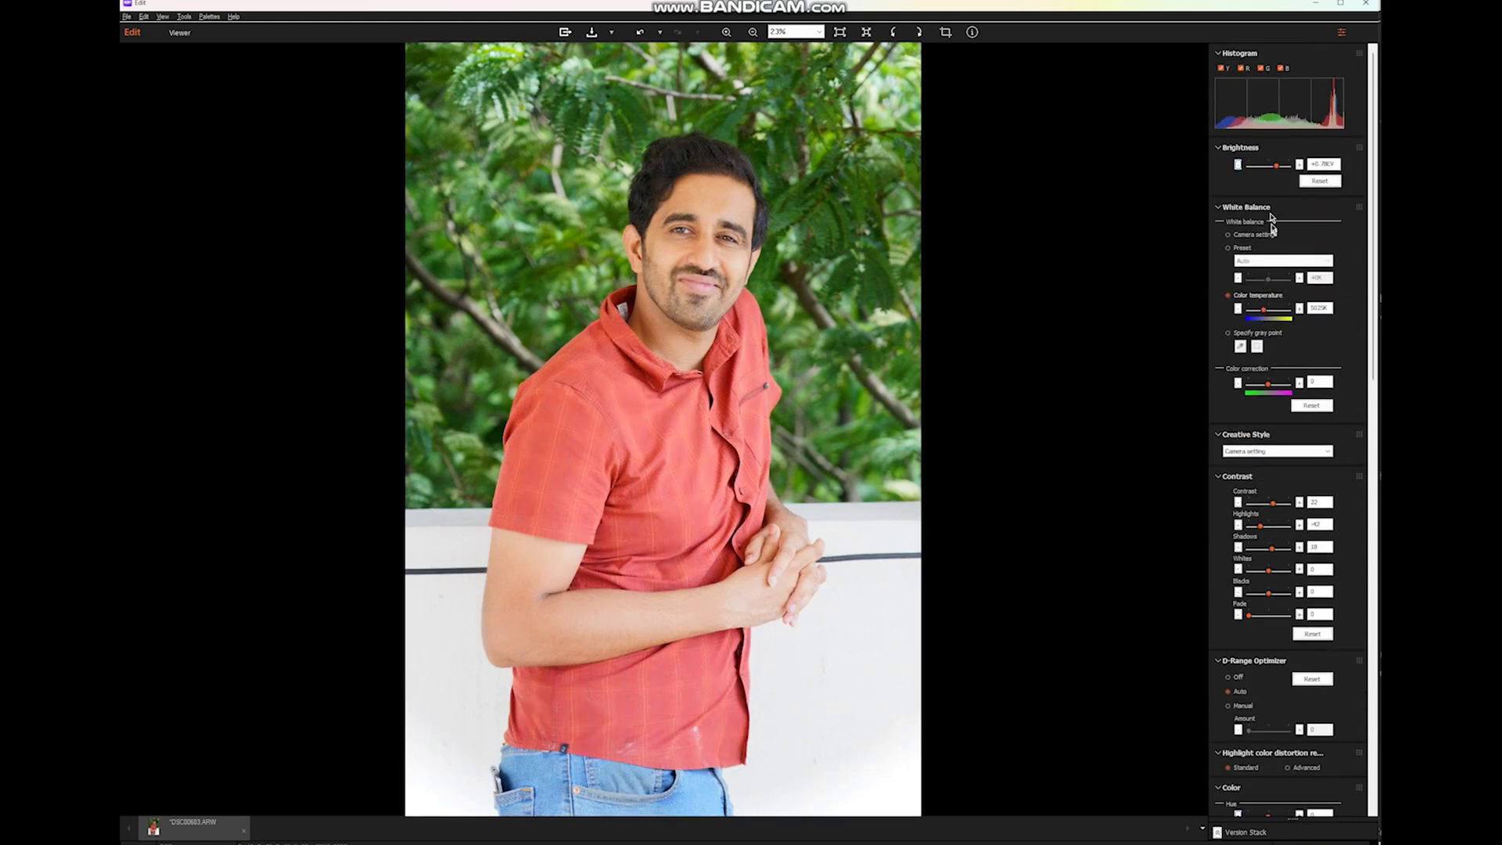
drag(1277, 167, 1274, 168)
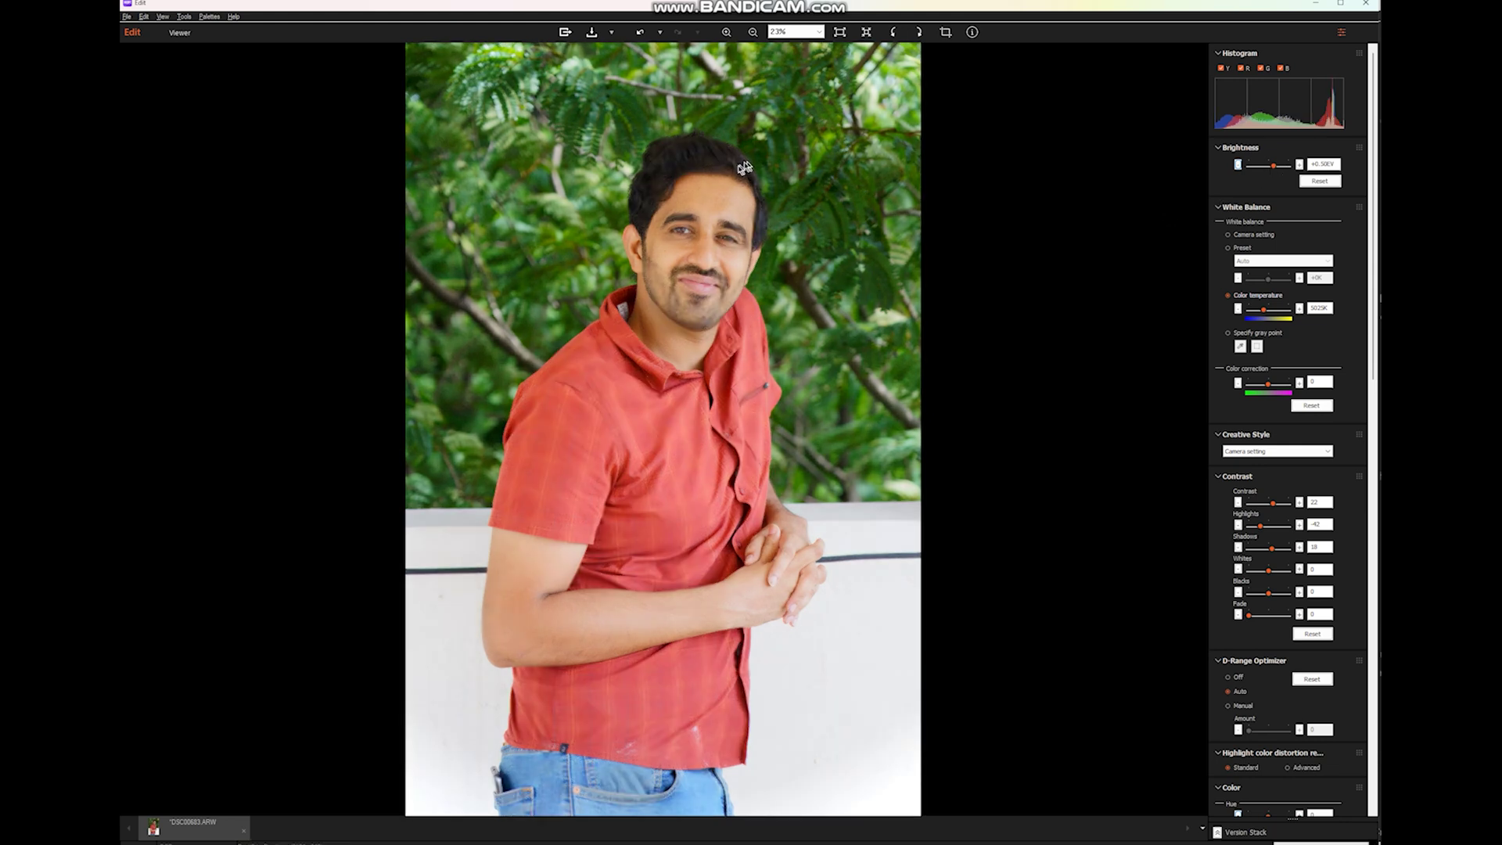
scroll(713, 196, up, 1)
scroll(714, 196, up, 5)
scroll(714, 196, down, 4)
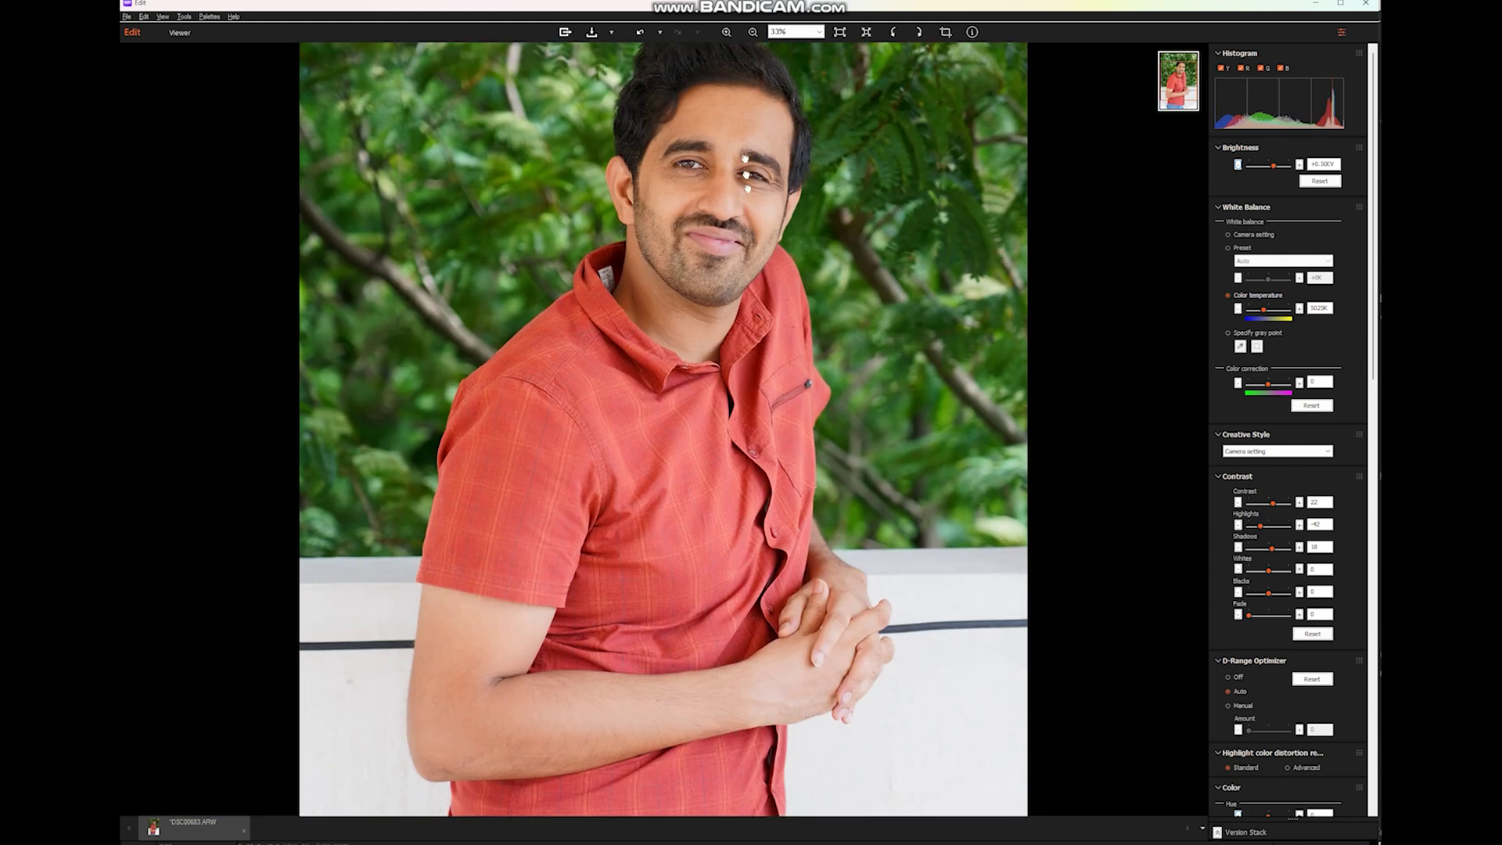
scroll(770, 472, down, 3)
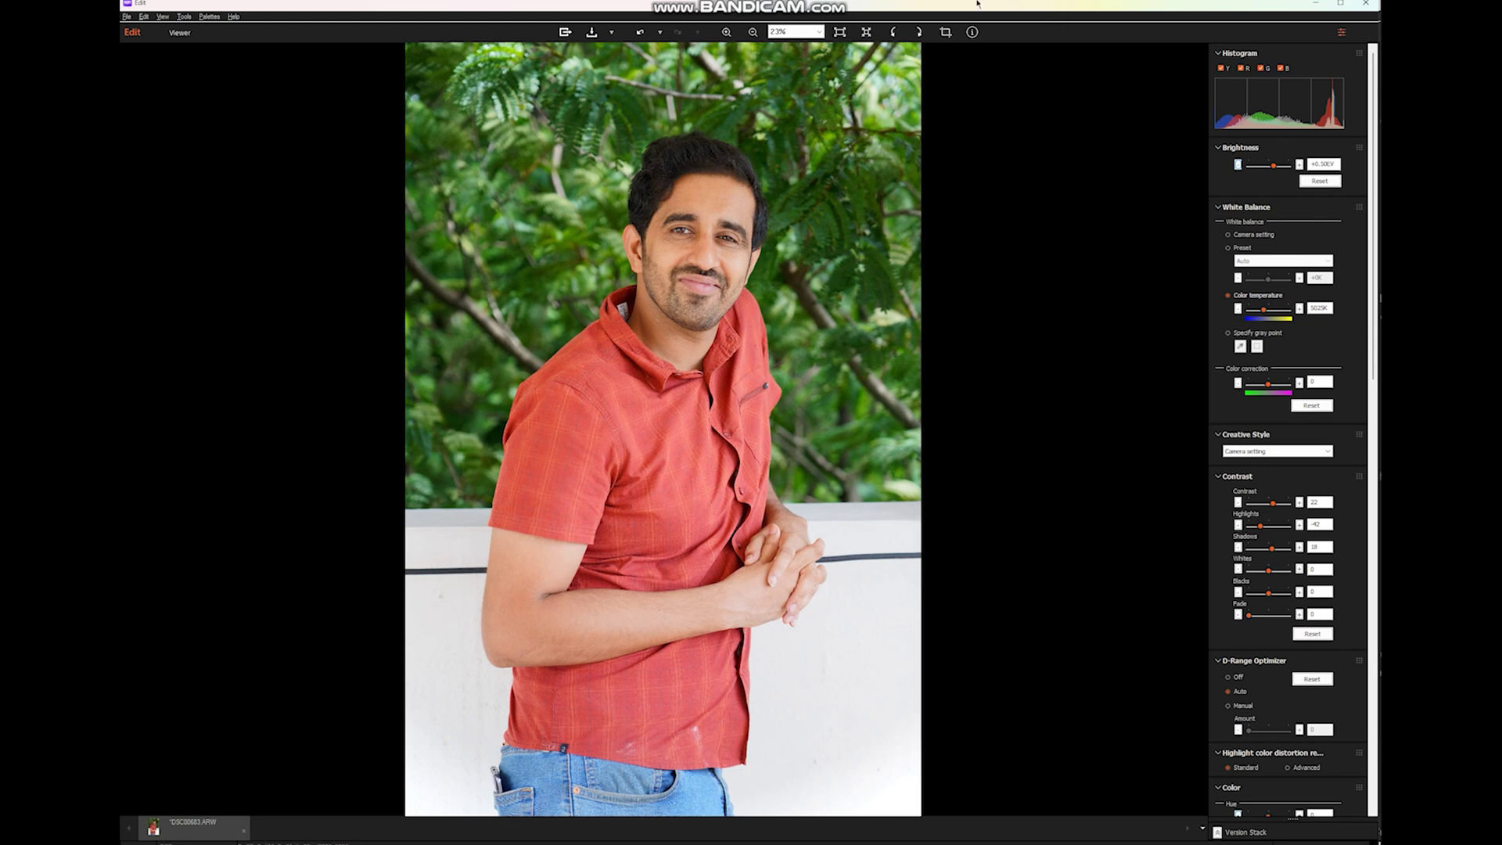
Open the selected photos in Edit and copy DSC00683's image processing settings
key(alt+Tab)
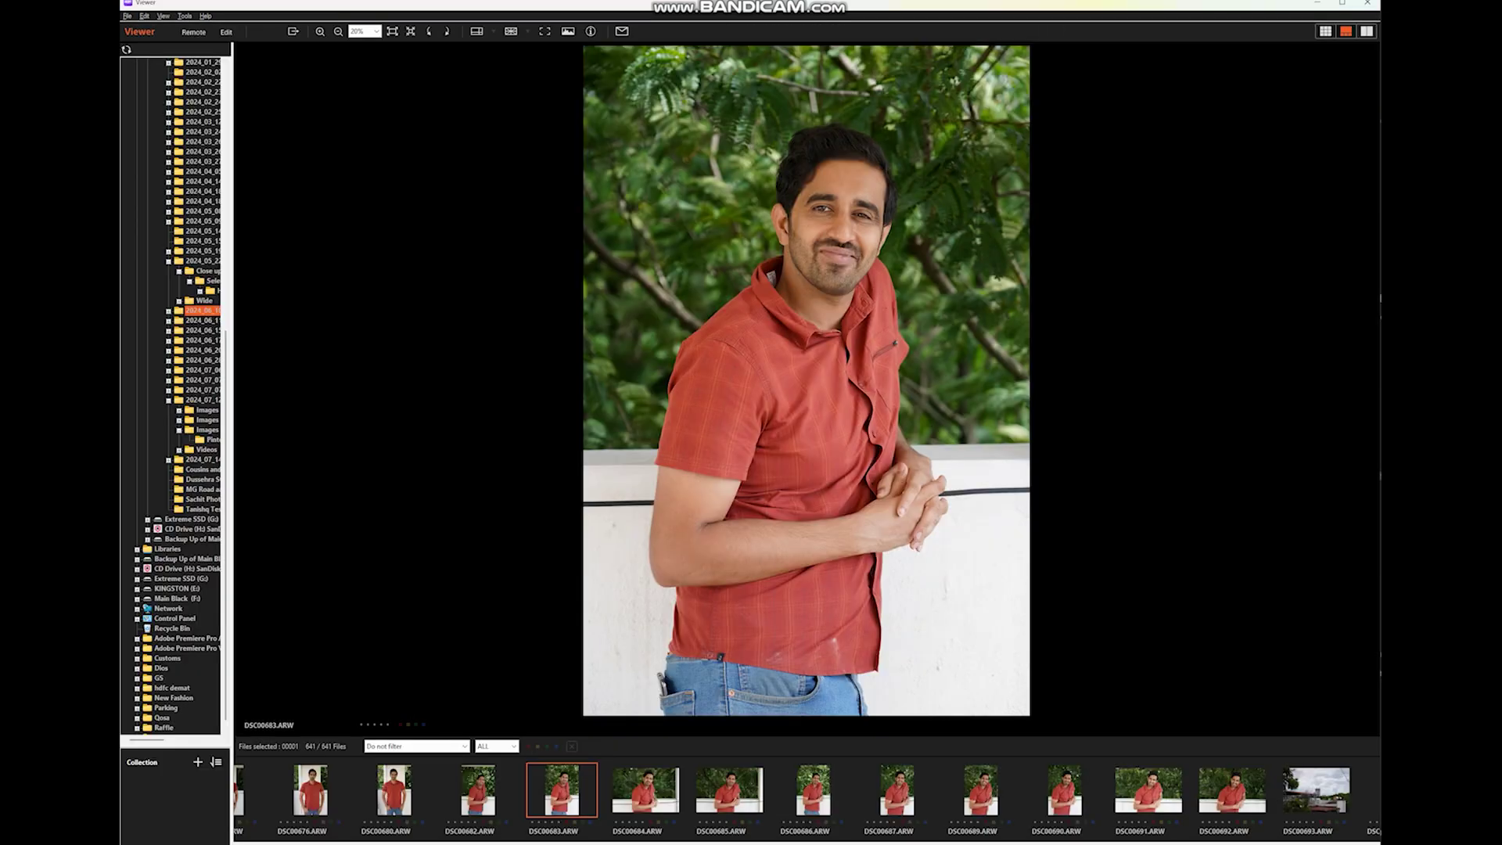
right_click(651, 798)
click(729, 534)
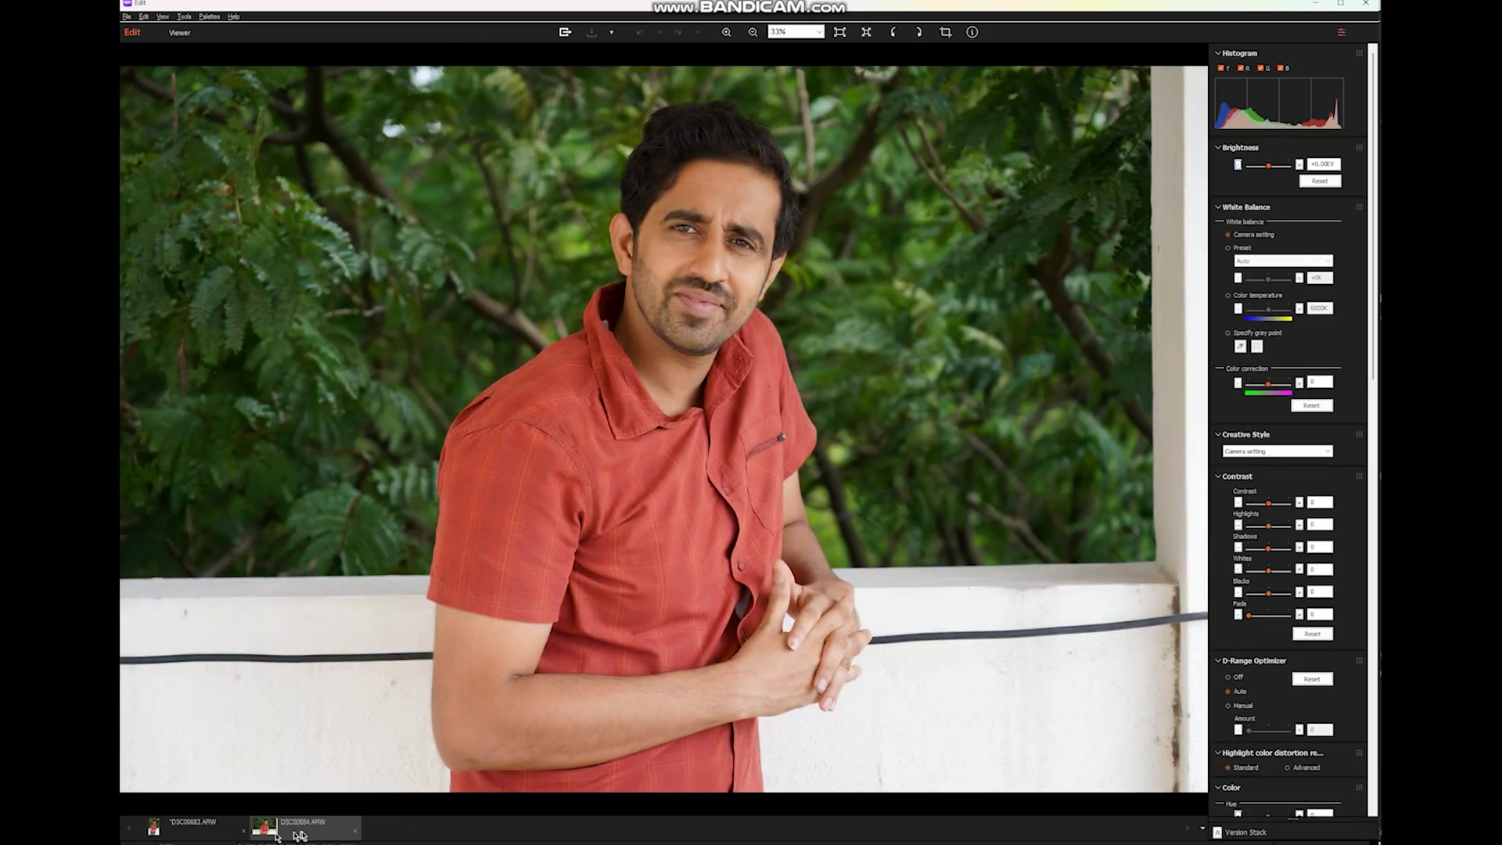
click(216, 832)
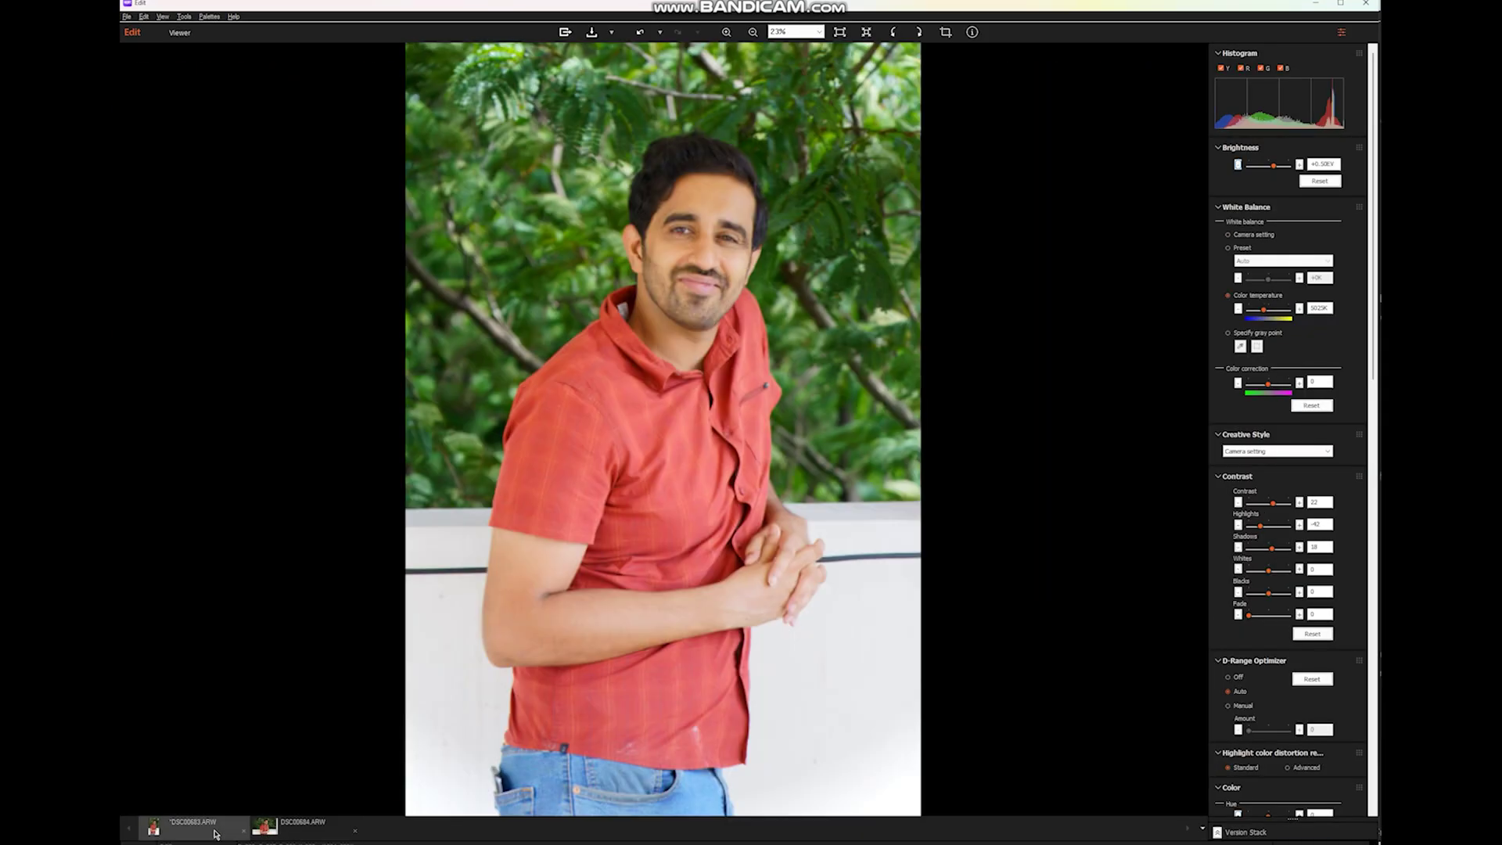
right_click(716, 275)
mouse_move(732, 283)
click(931, 282)
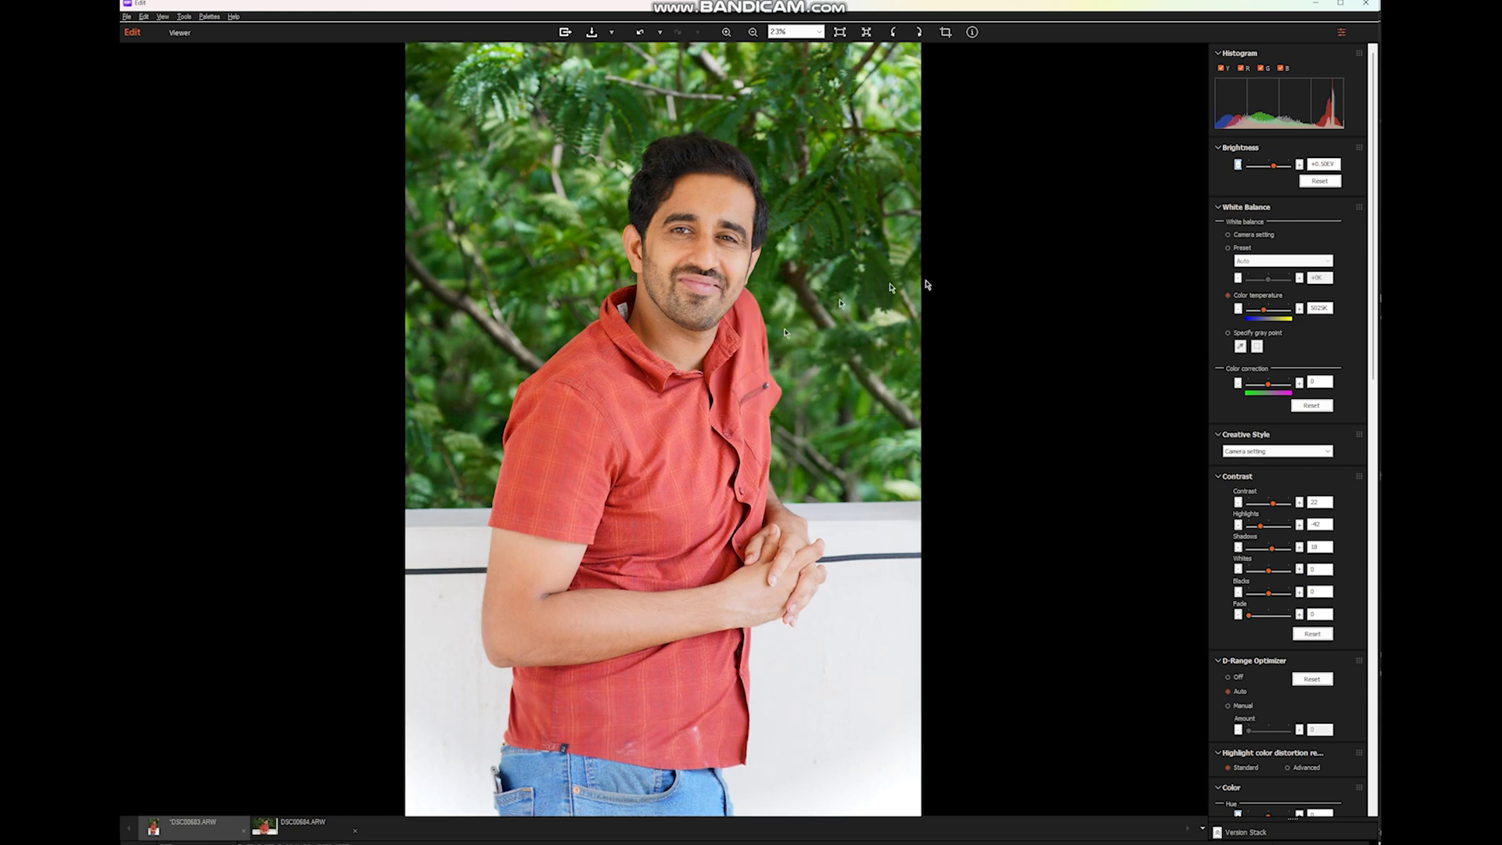
Paste the copied image processing settings onto DSC00684
click(326, 814)
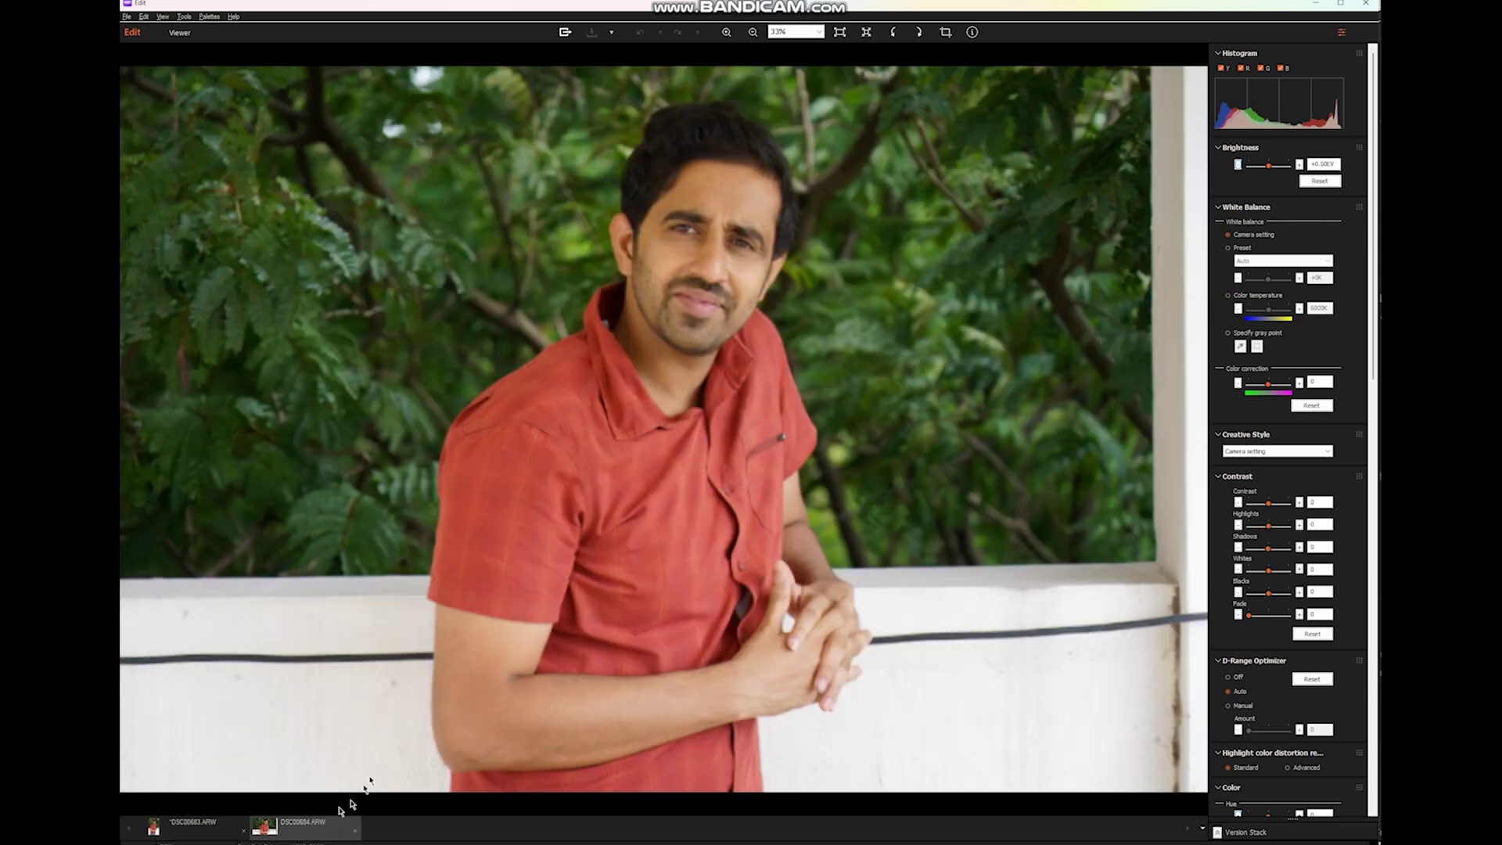
right_click(627, 307)
mouse_move(638, 316)
click(833, 328)
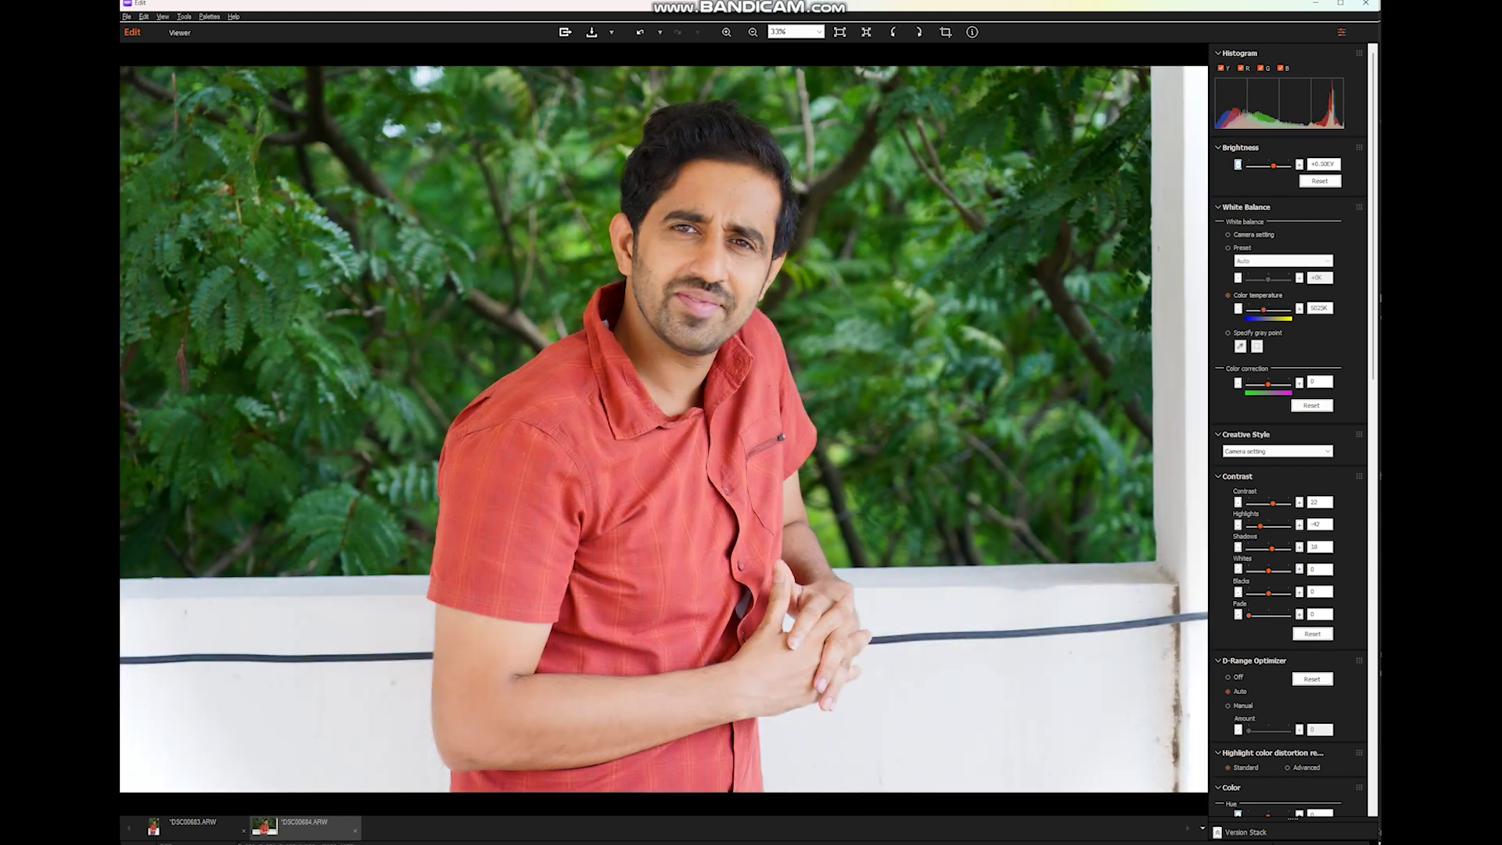
Reopen DSC00684 from the Viewer and switch the editor back to DSC00683
click(179, 32)
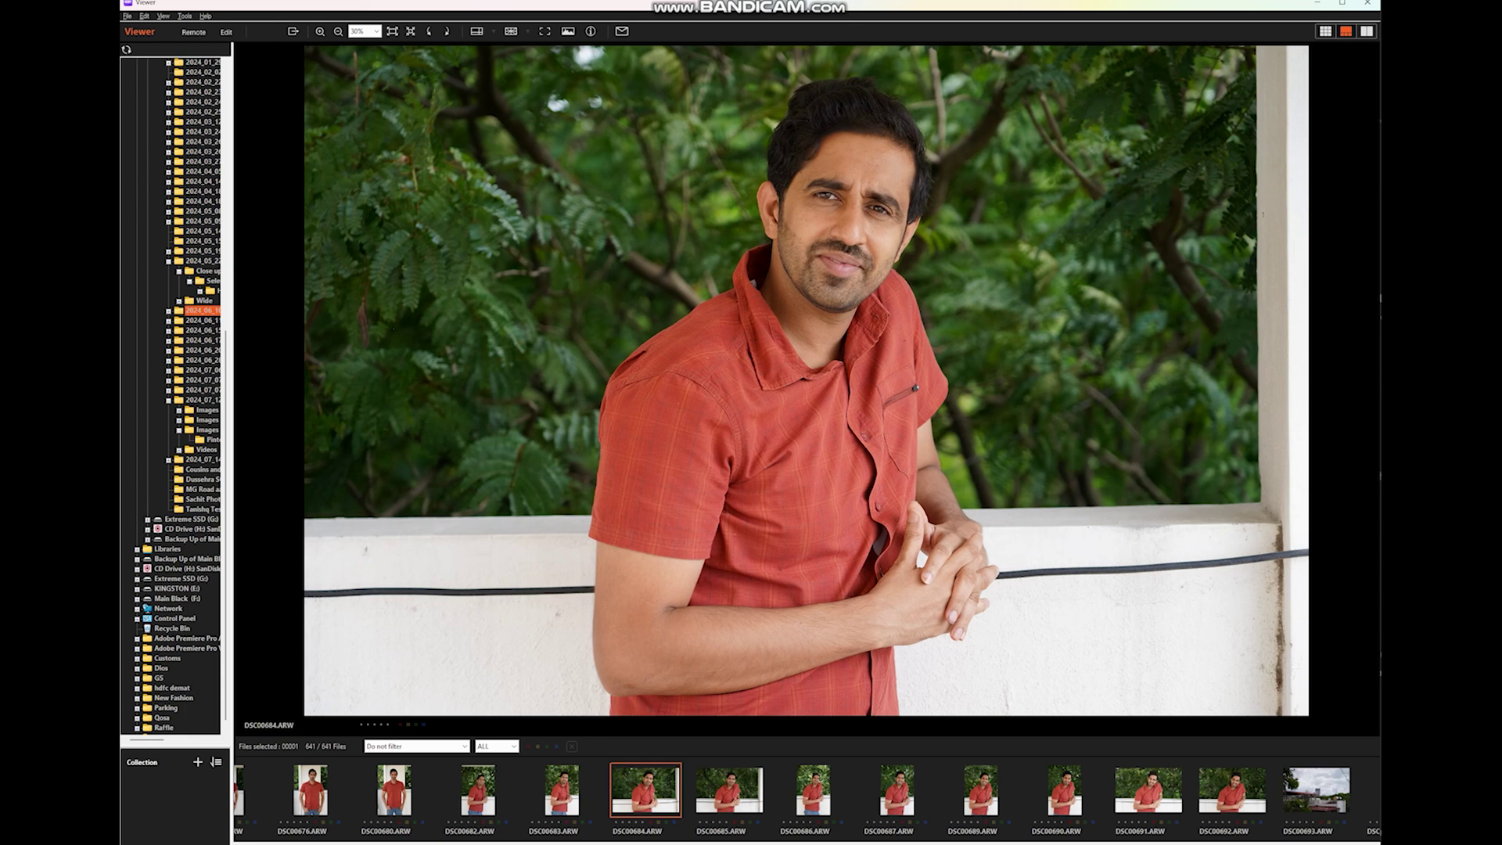
double_click(646, 789)
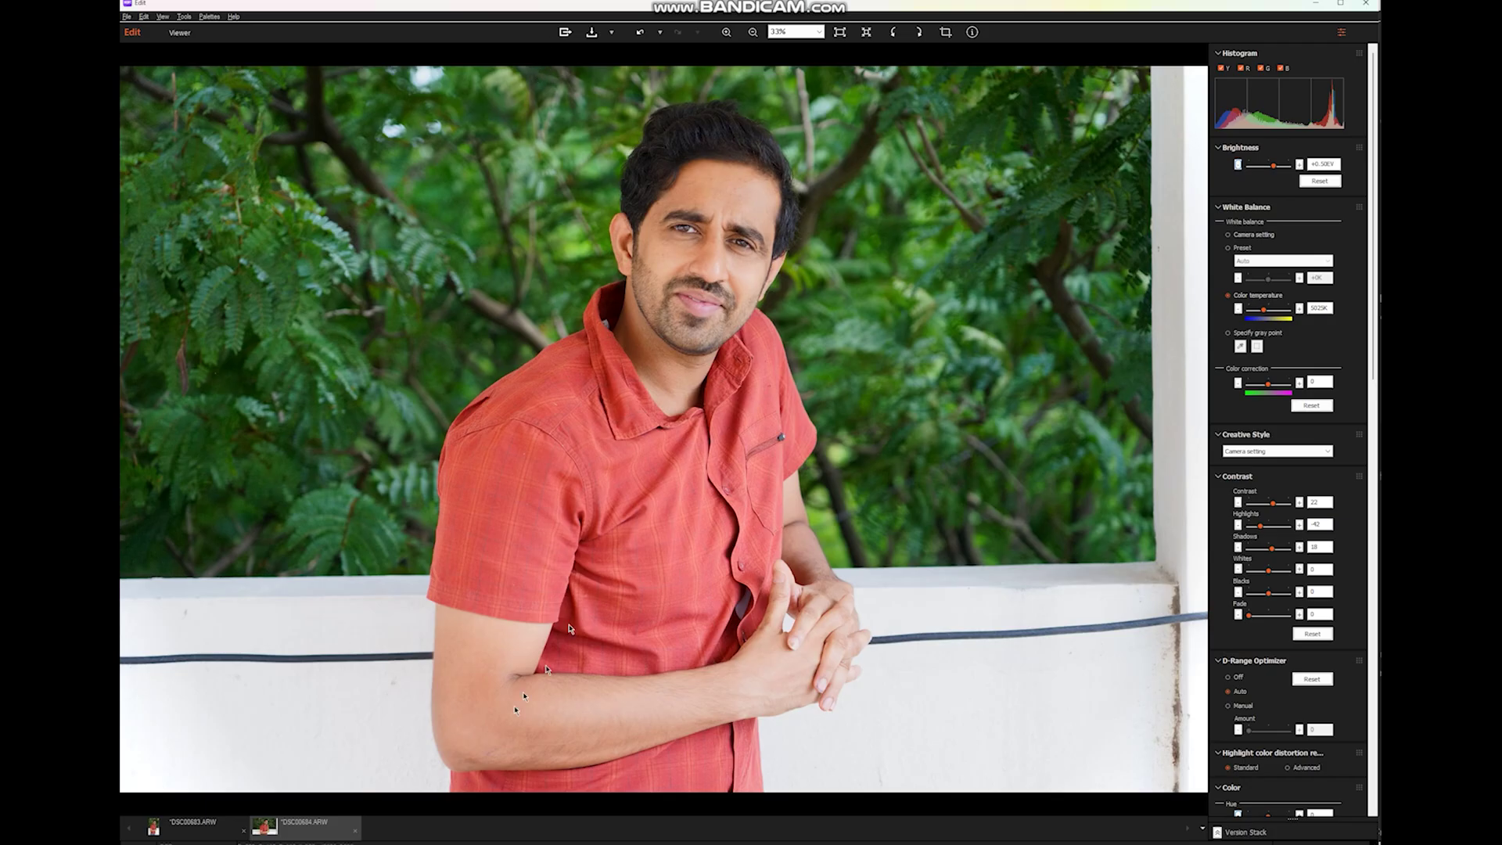
click(202, 835)
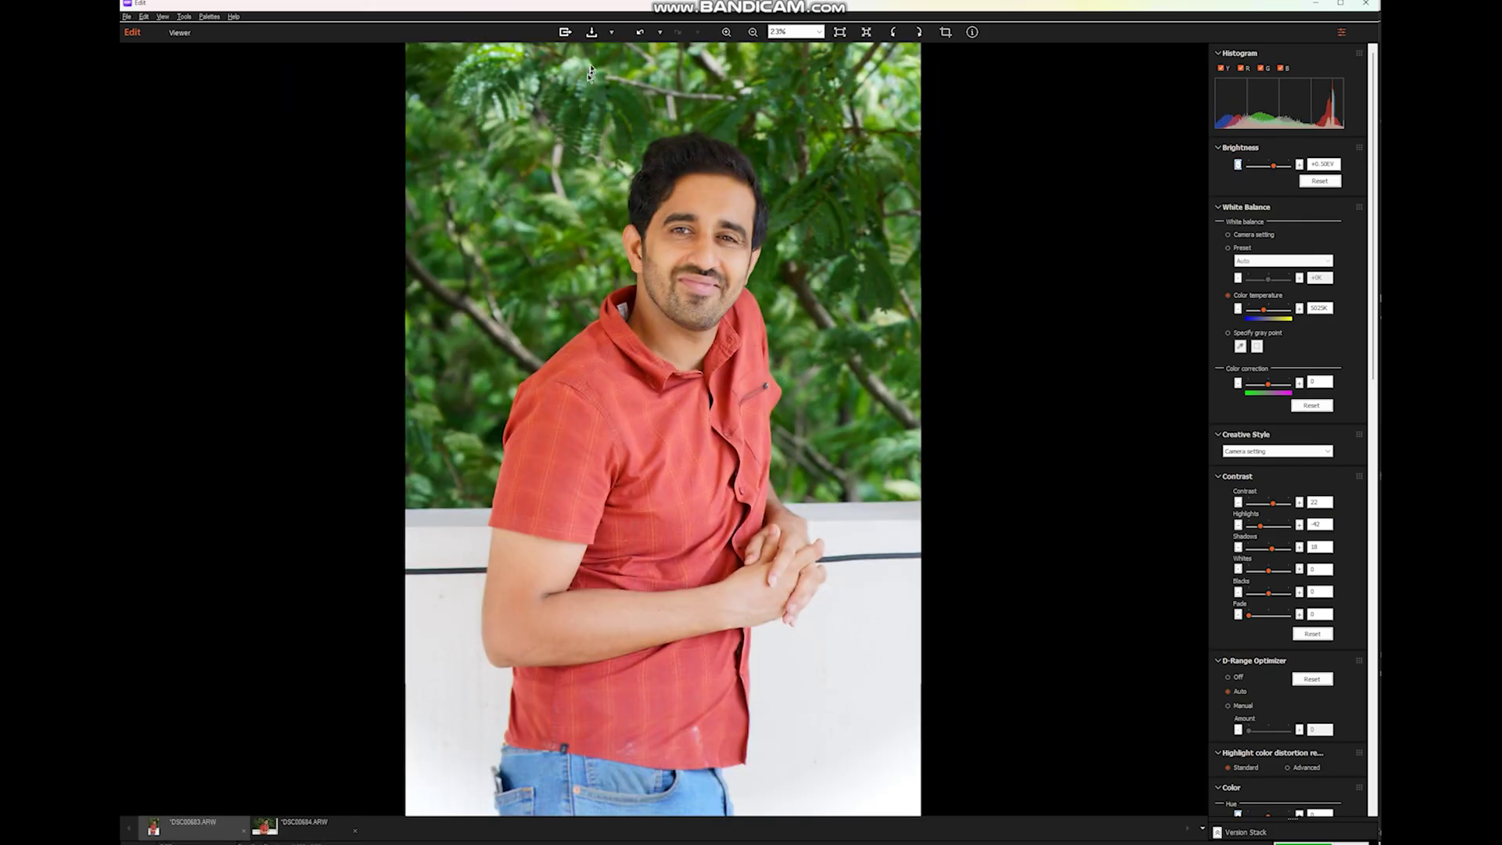
Save DSC00683's processing settings as DSC00683.xml in the 2024_06_10 Selects folder
click(593, 32)
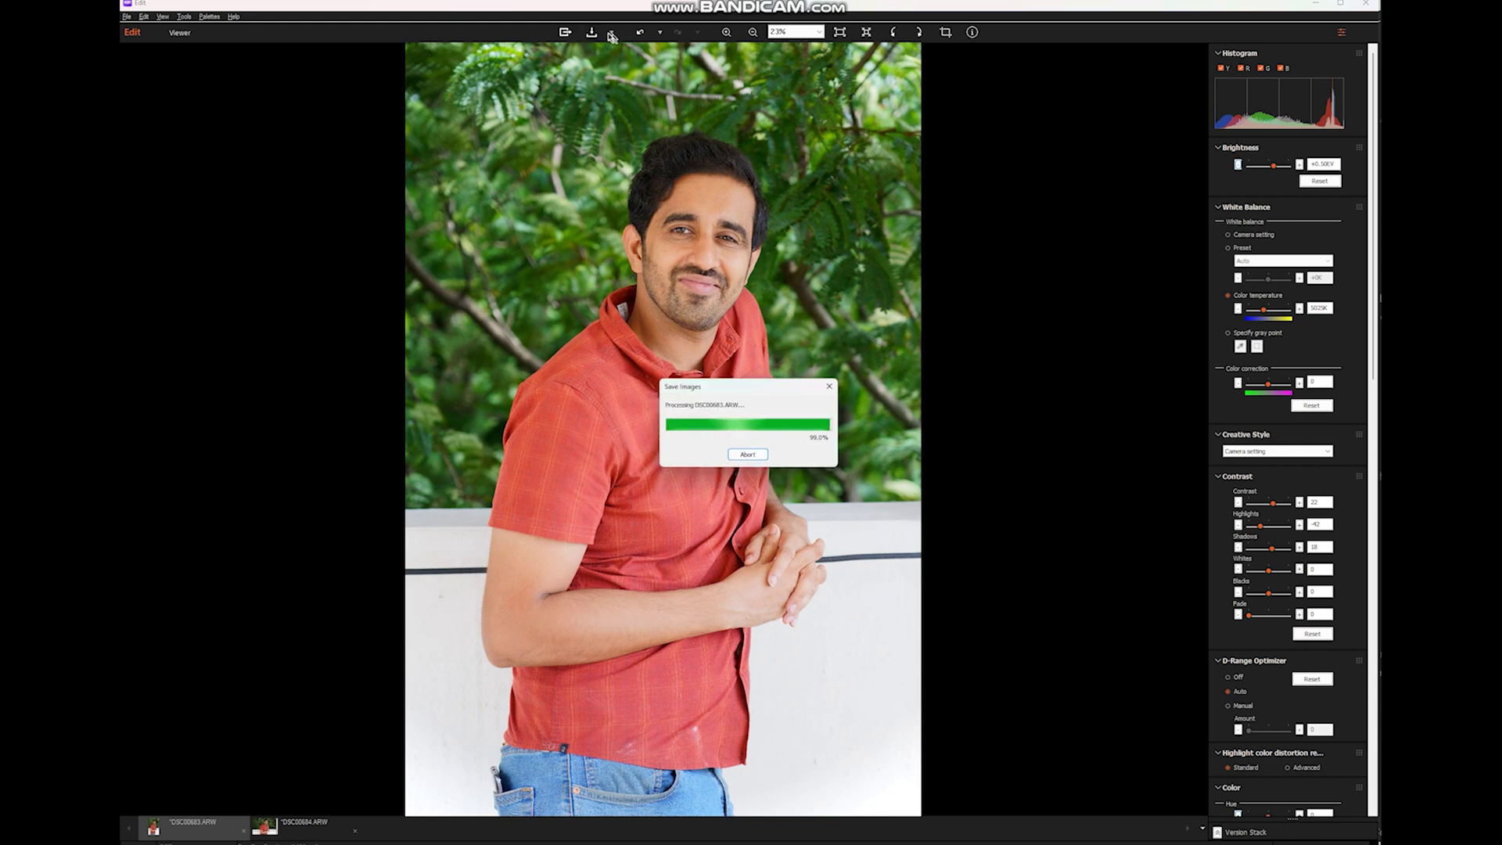
click(611, 32)
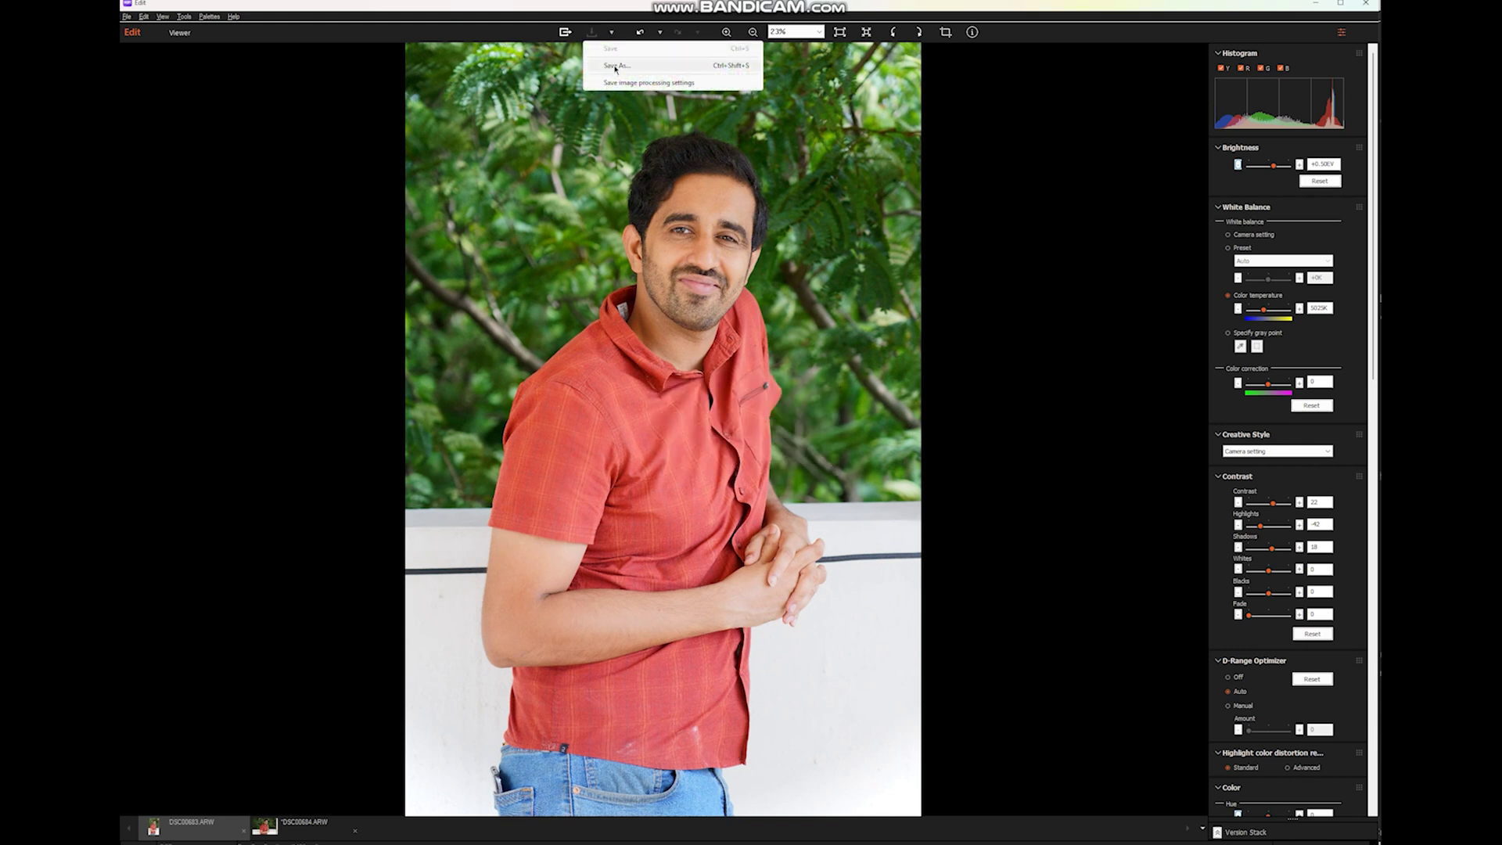
click(649, 82)
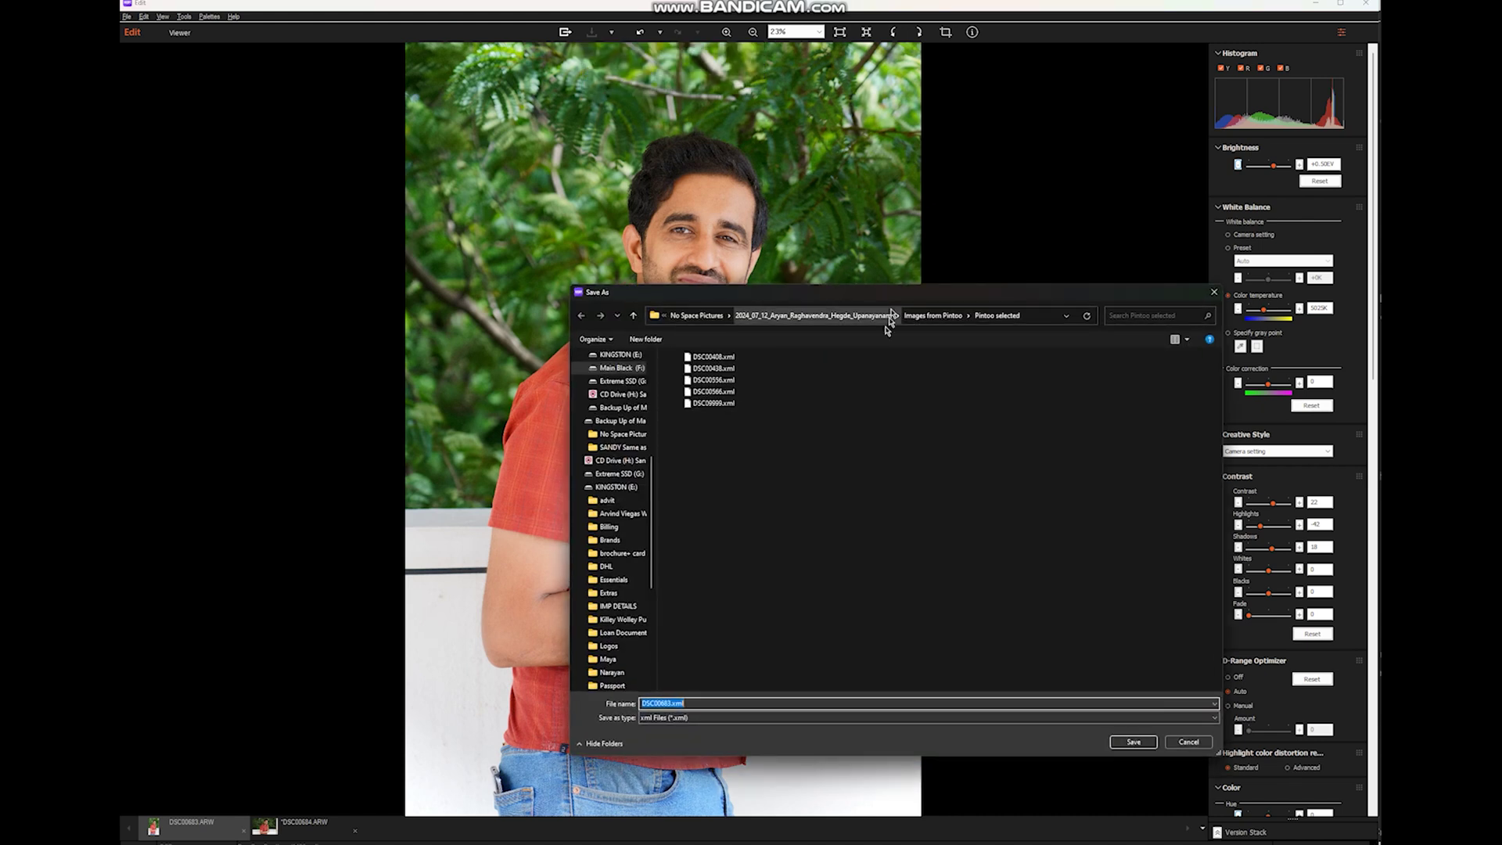
click(697, 315)
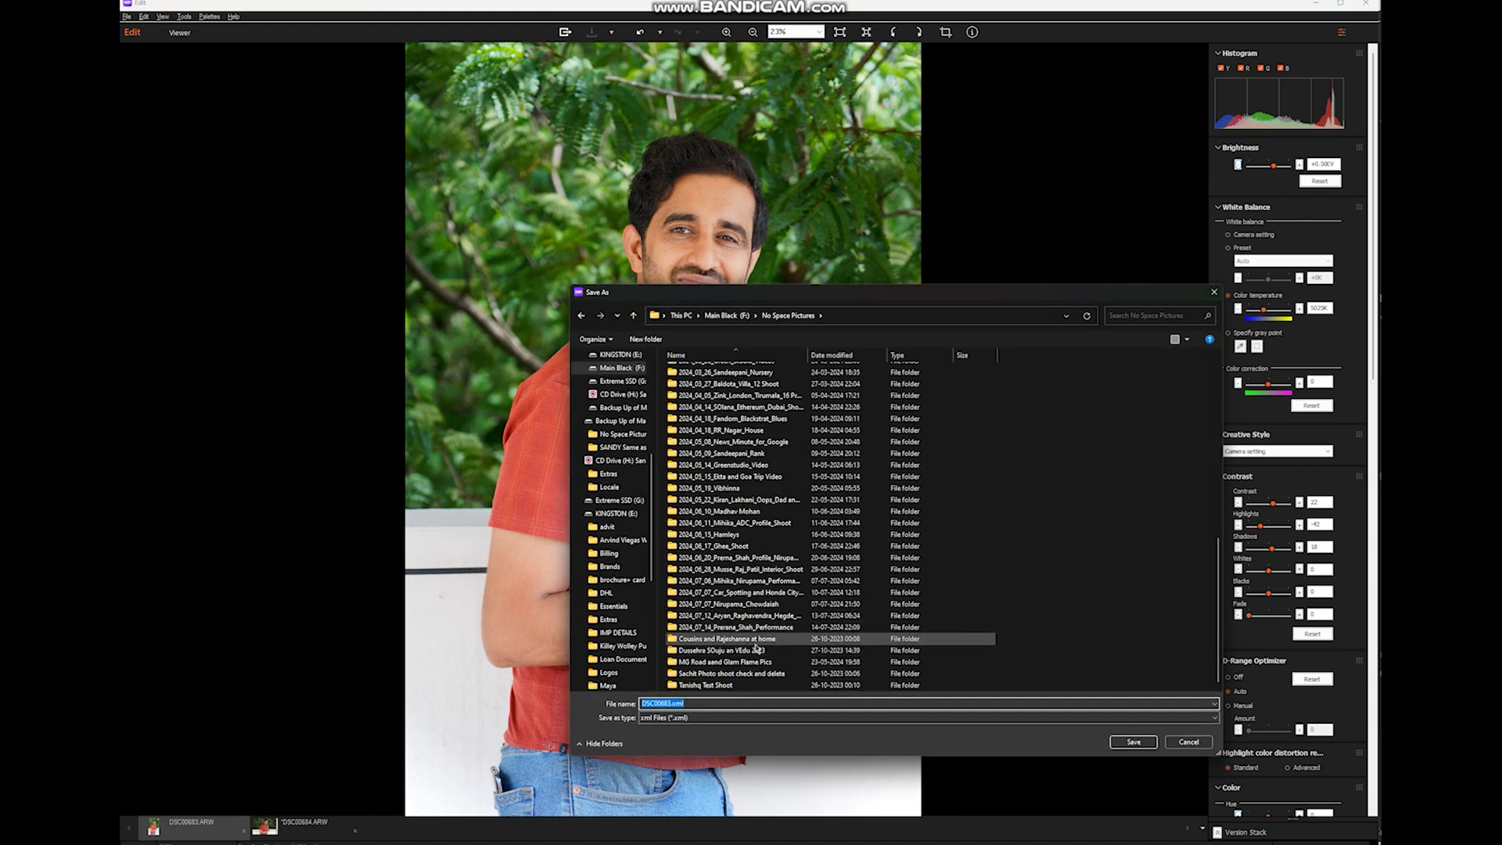
double_click(735, 512)
click(695, 356)
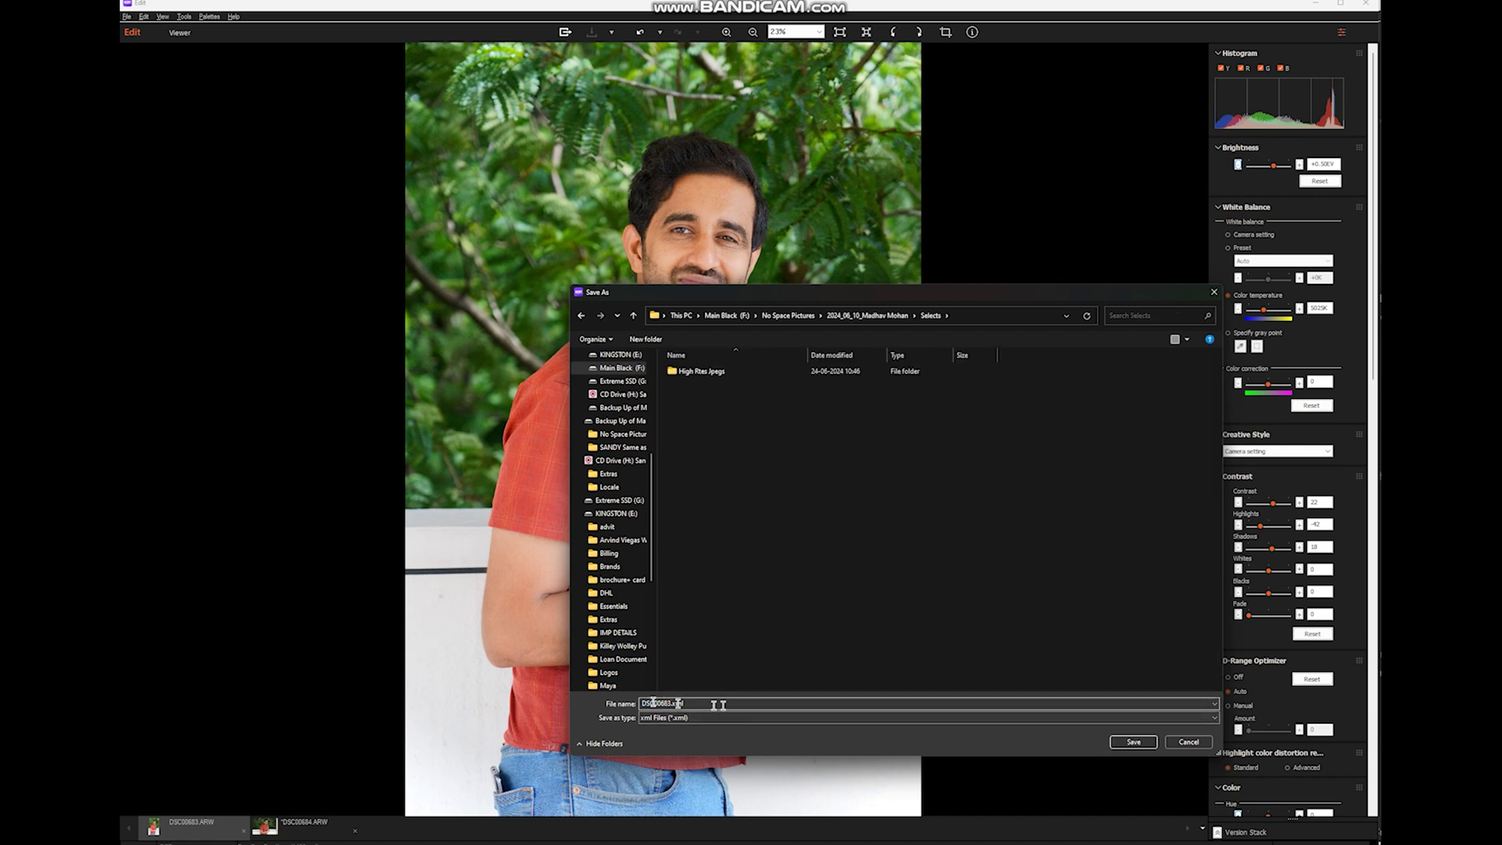
click(1145, 744)
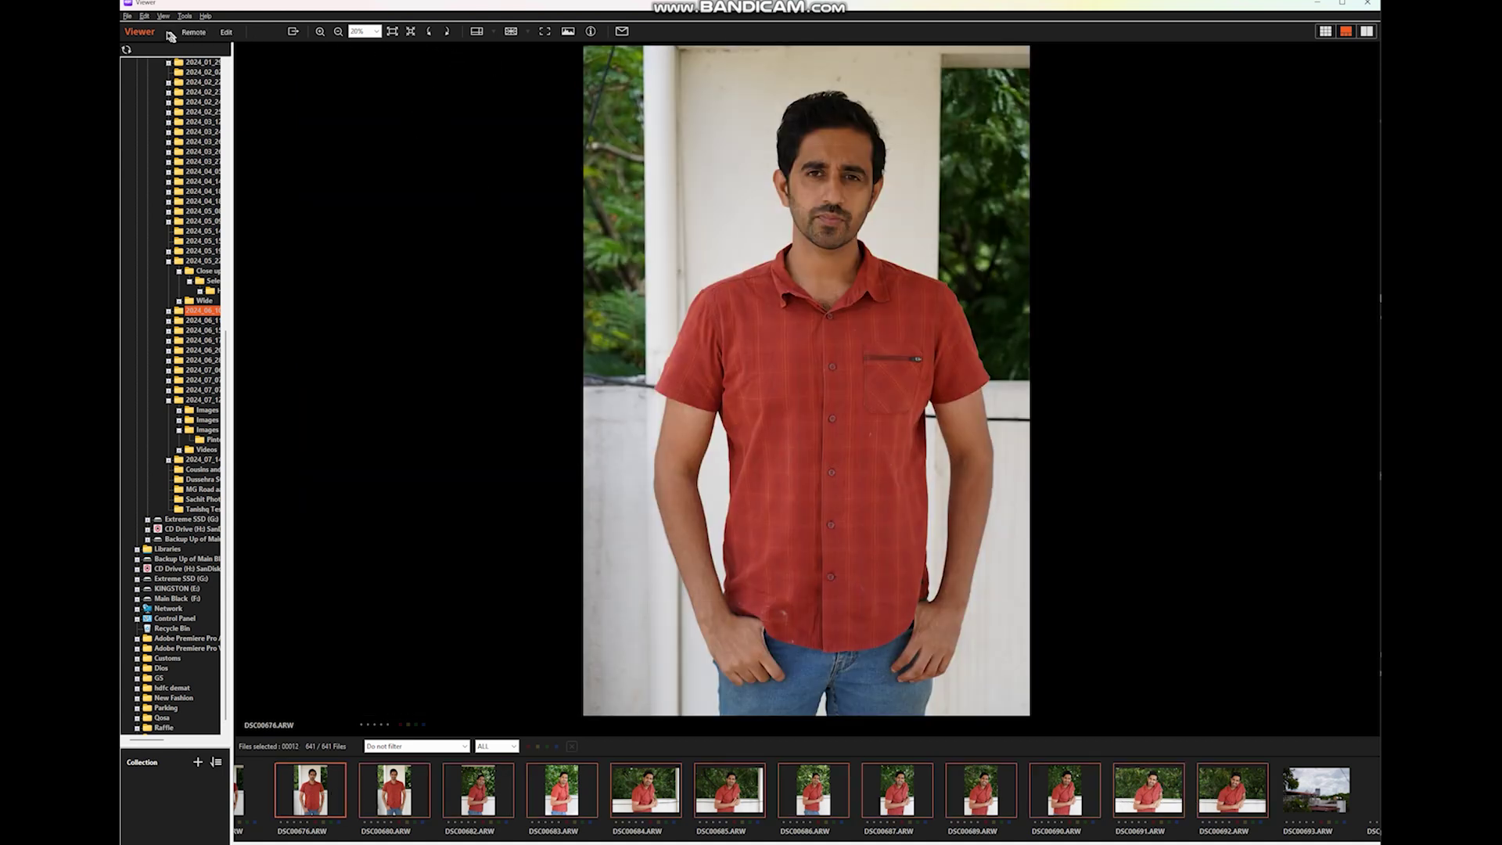
Apply DSC00683.xml from Selects via Edit > Apply image process setting, then close the report
click(145, 16)
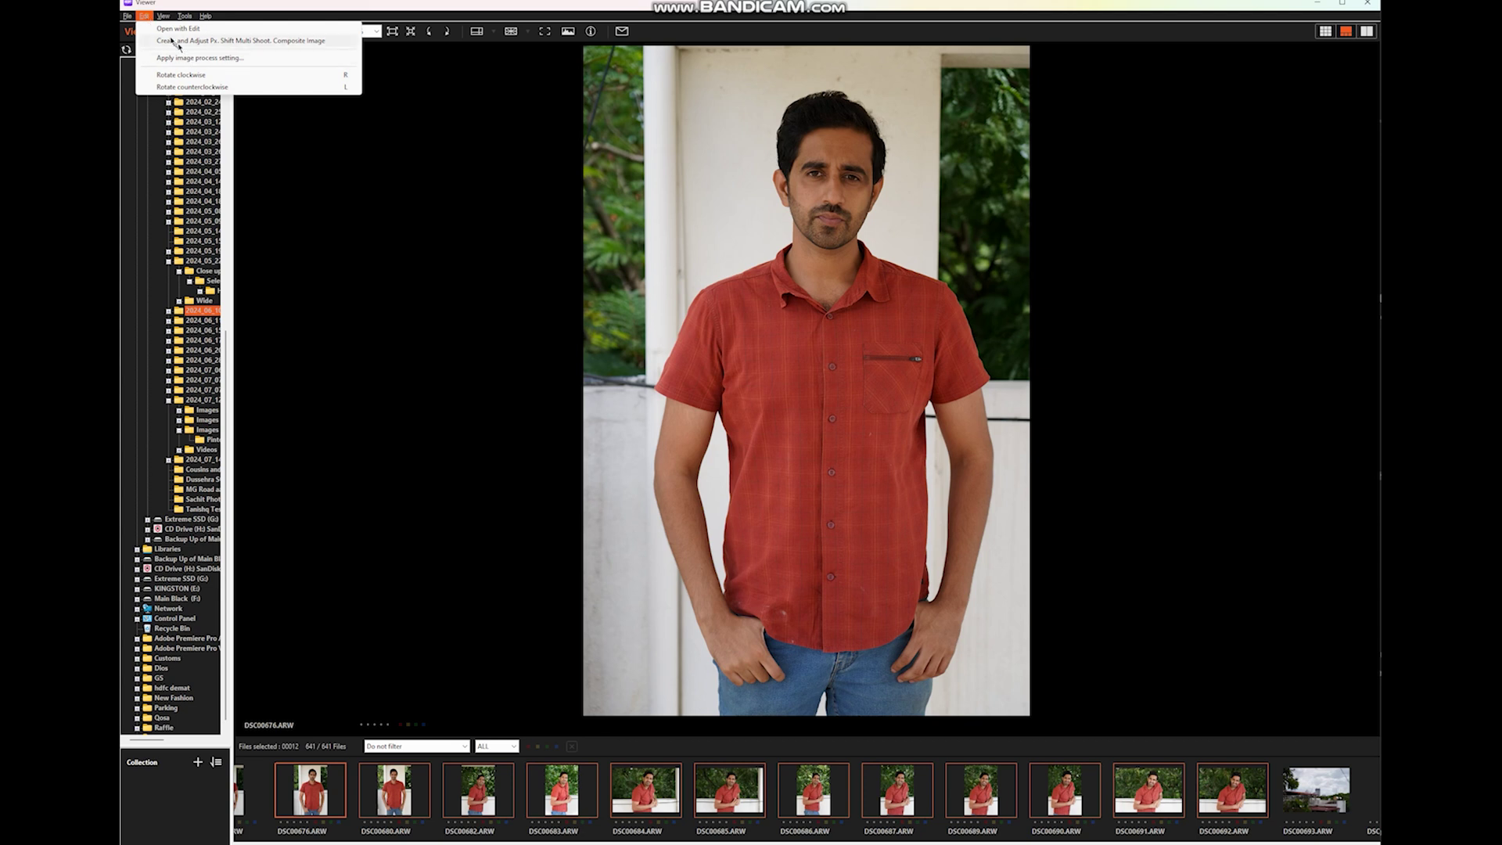
click(145, 17)
click(145, 17)
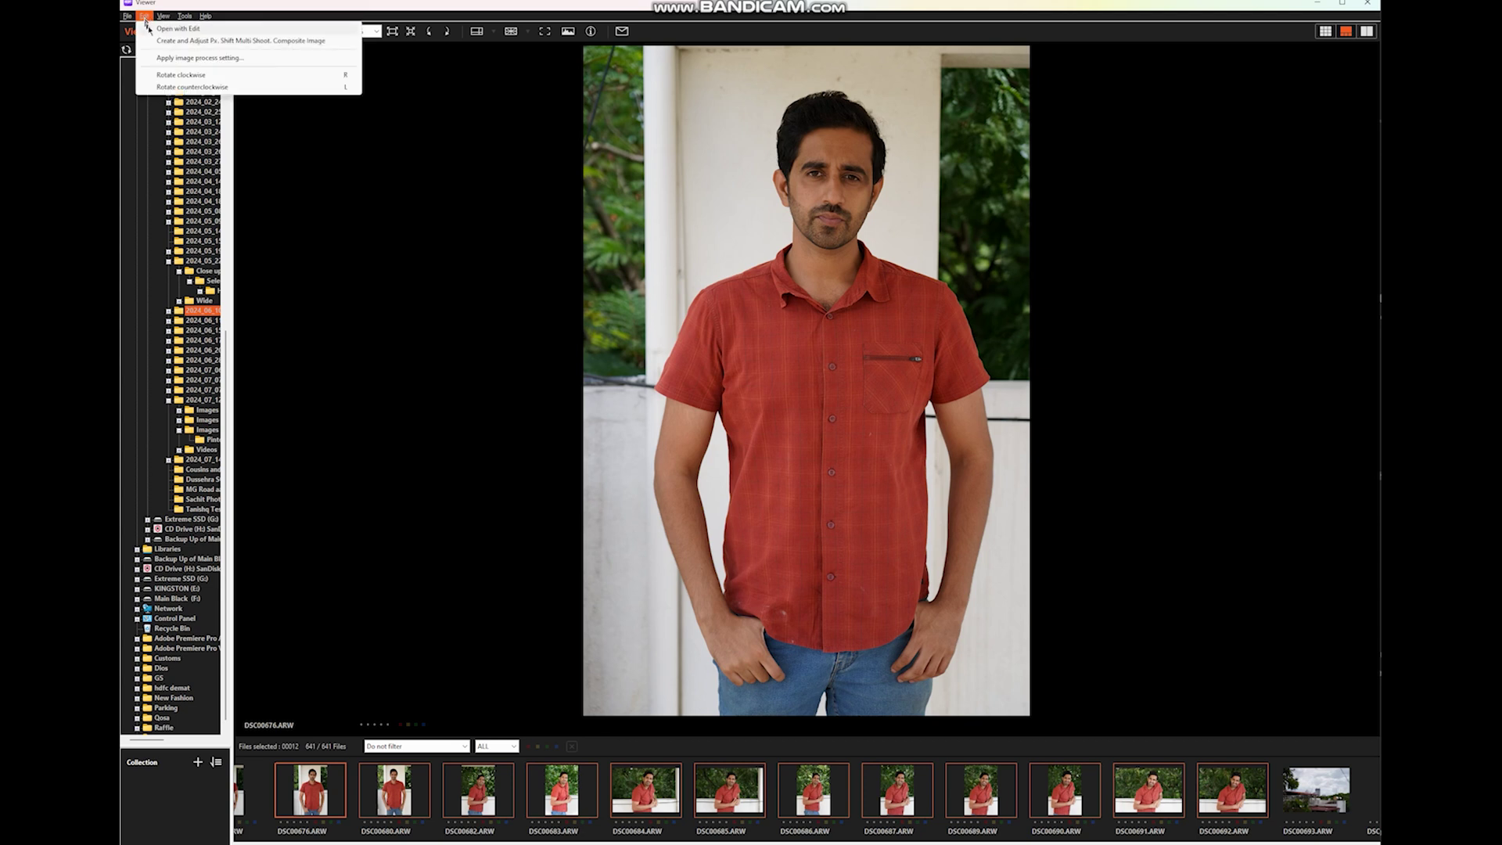
click(162, 58)
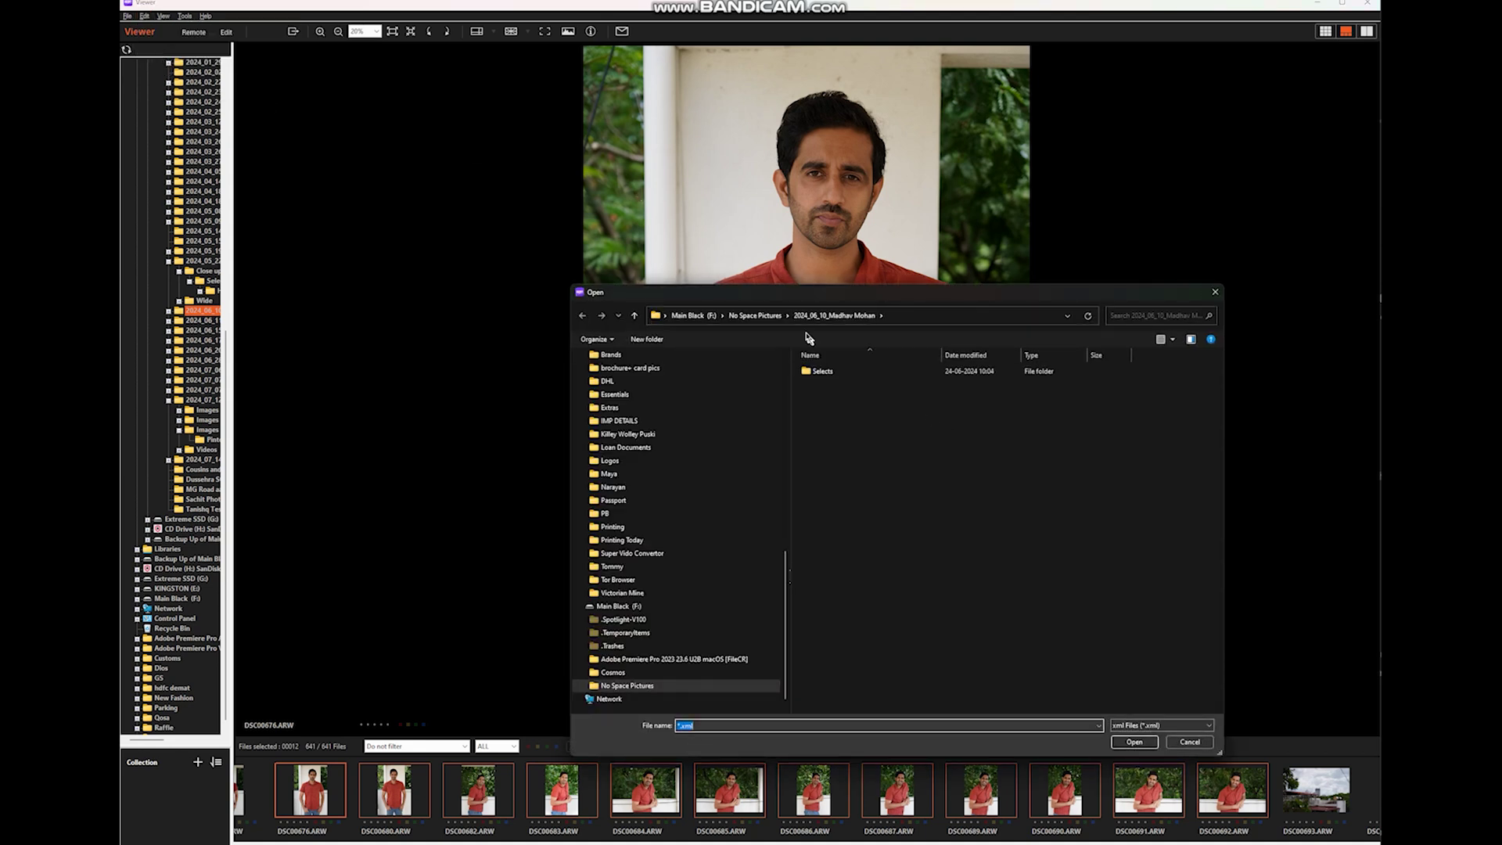
double_click(821, 371)
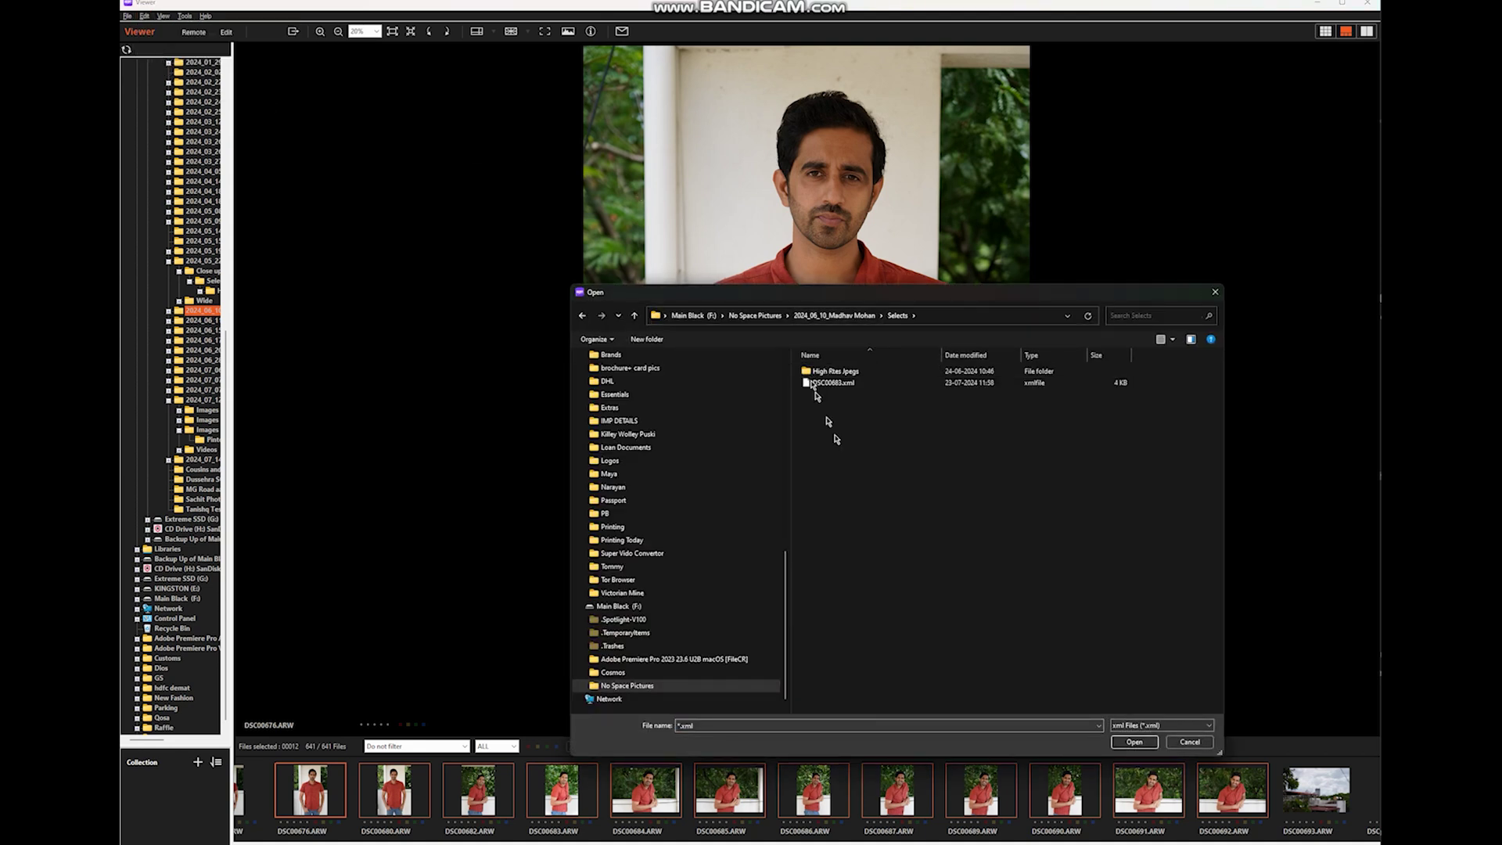
click(857, 383)
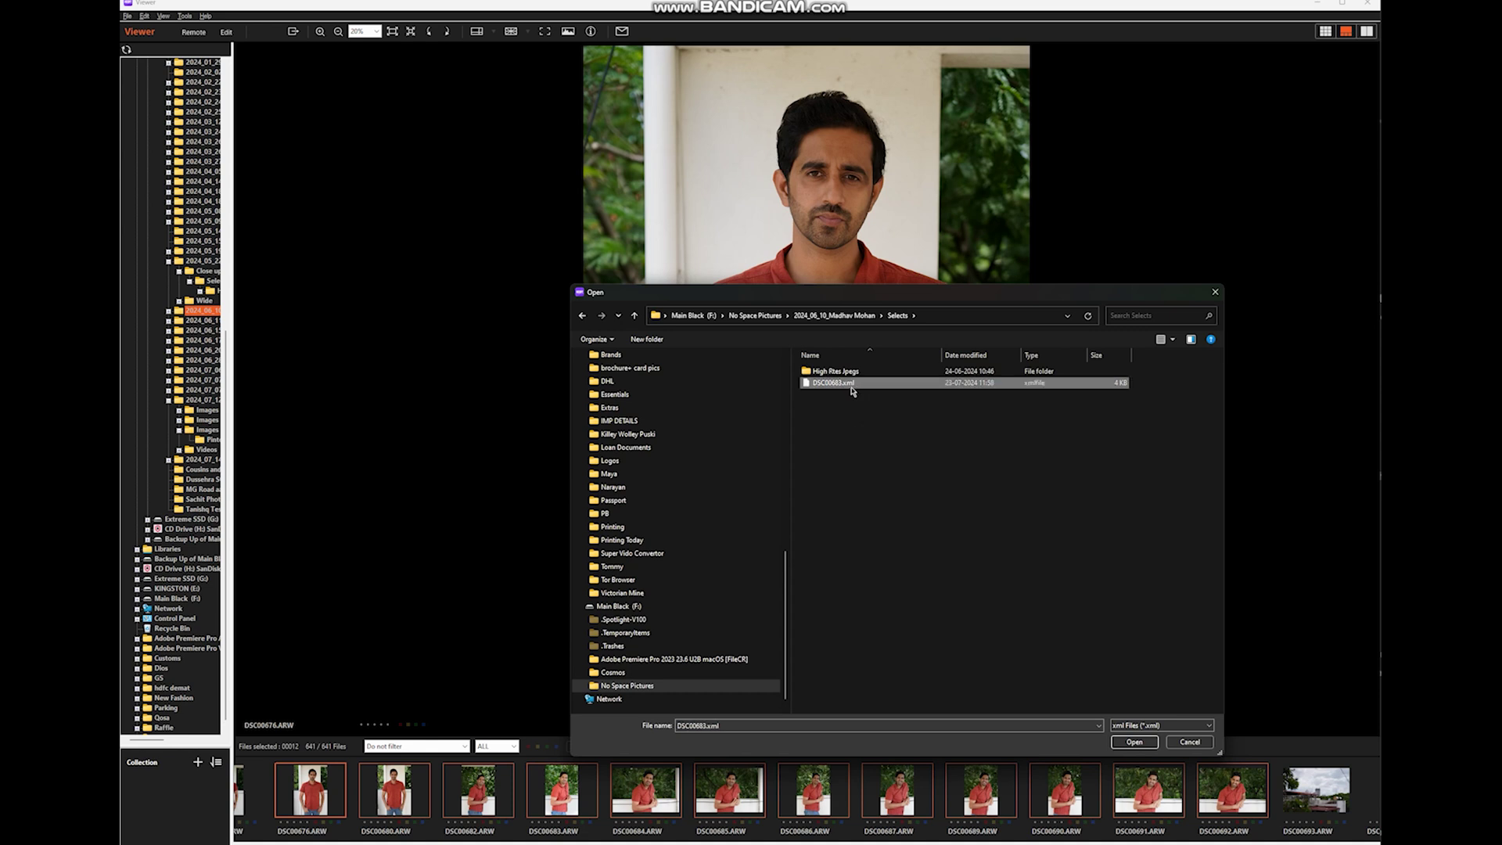
click(1134, 742)
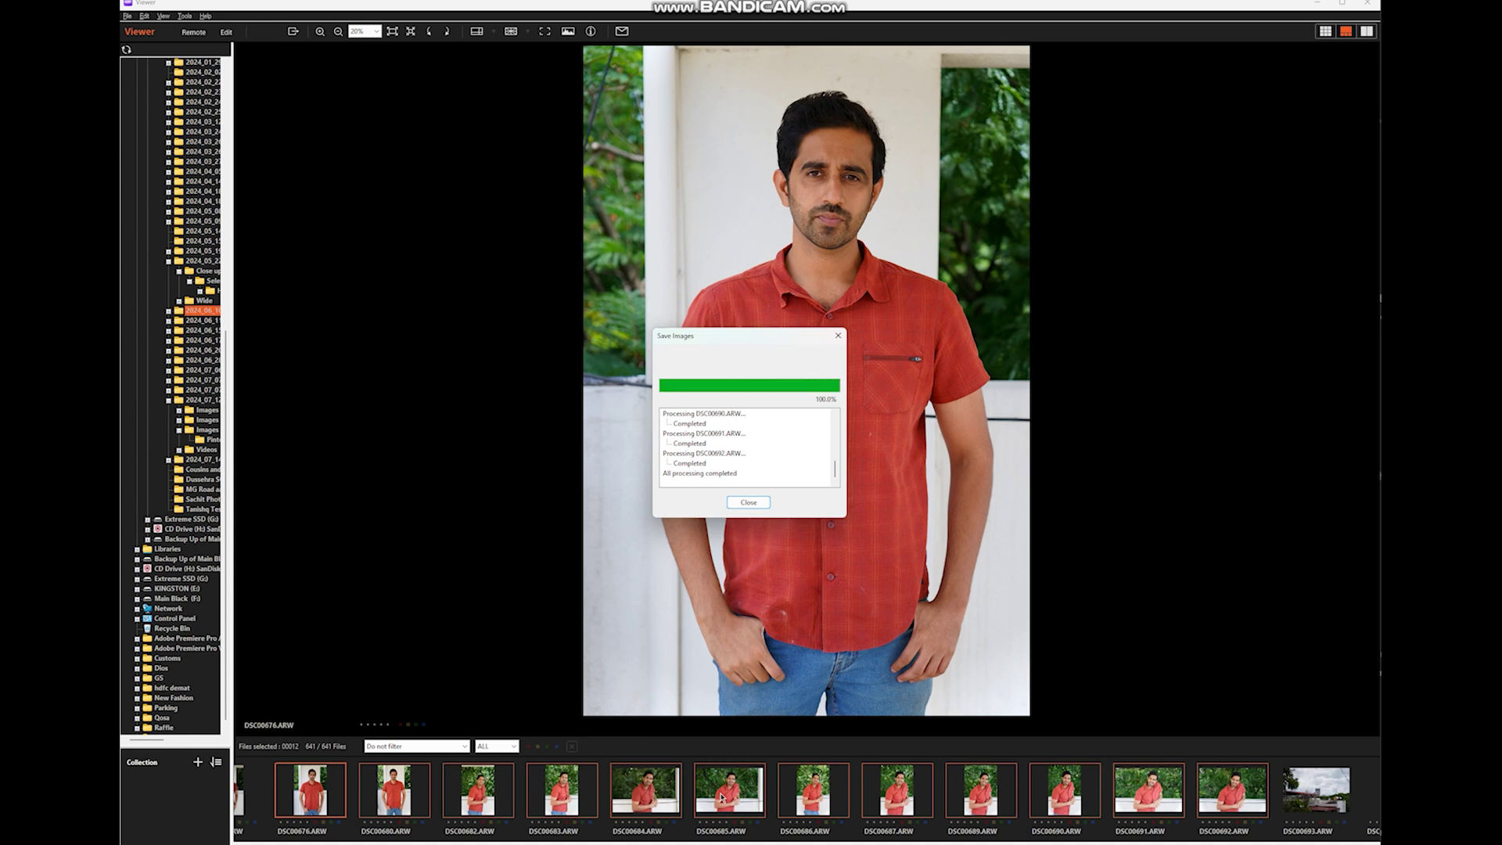
click(749, 502)
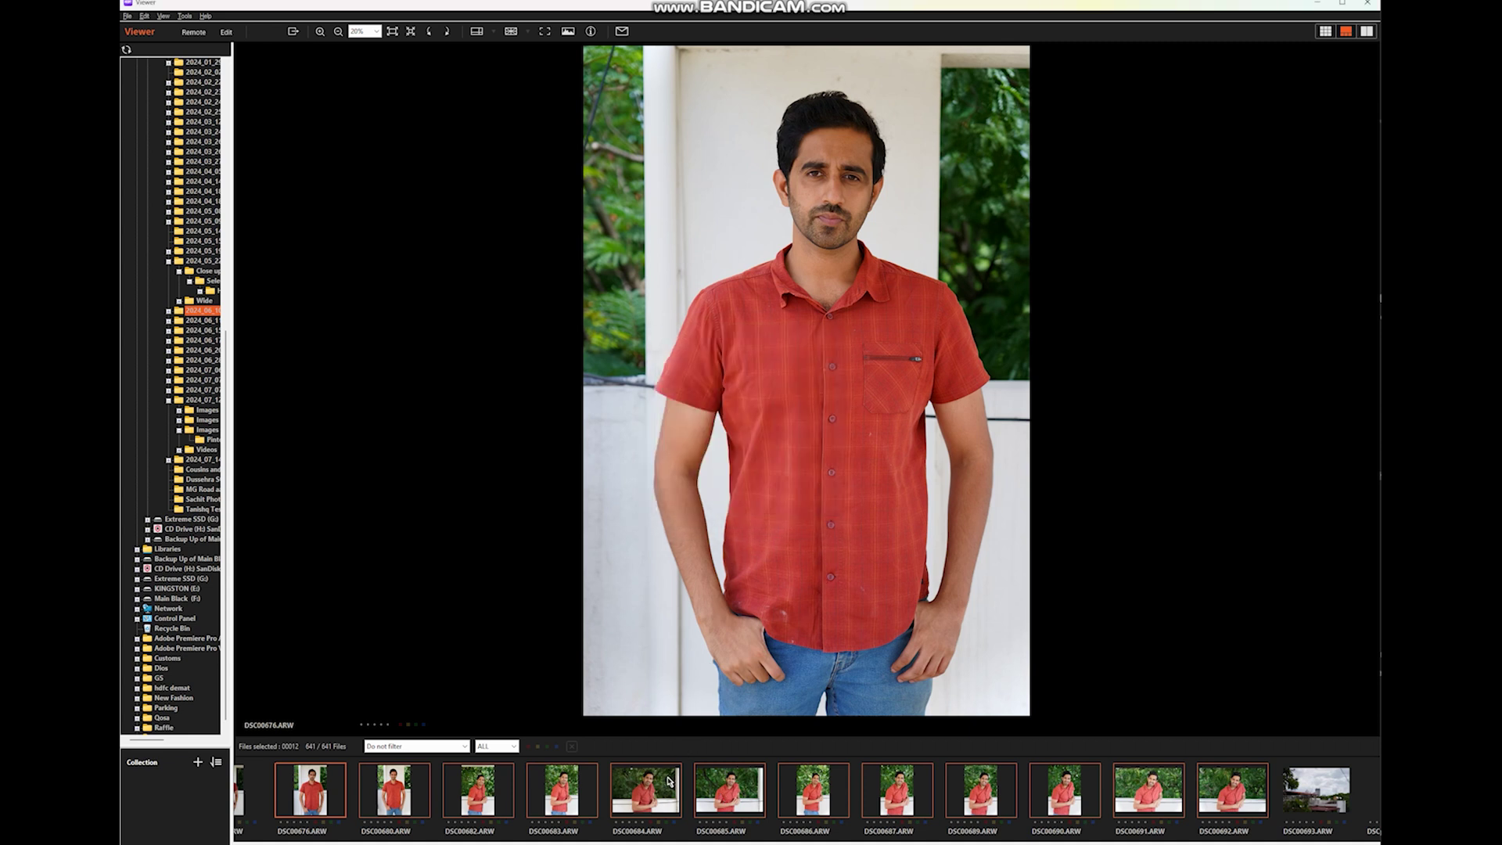
Start batch Output of the selected photos and pick the 2024_06_10 shoot folder as destination
right_click(668, 781)
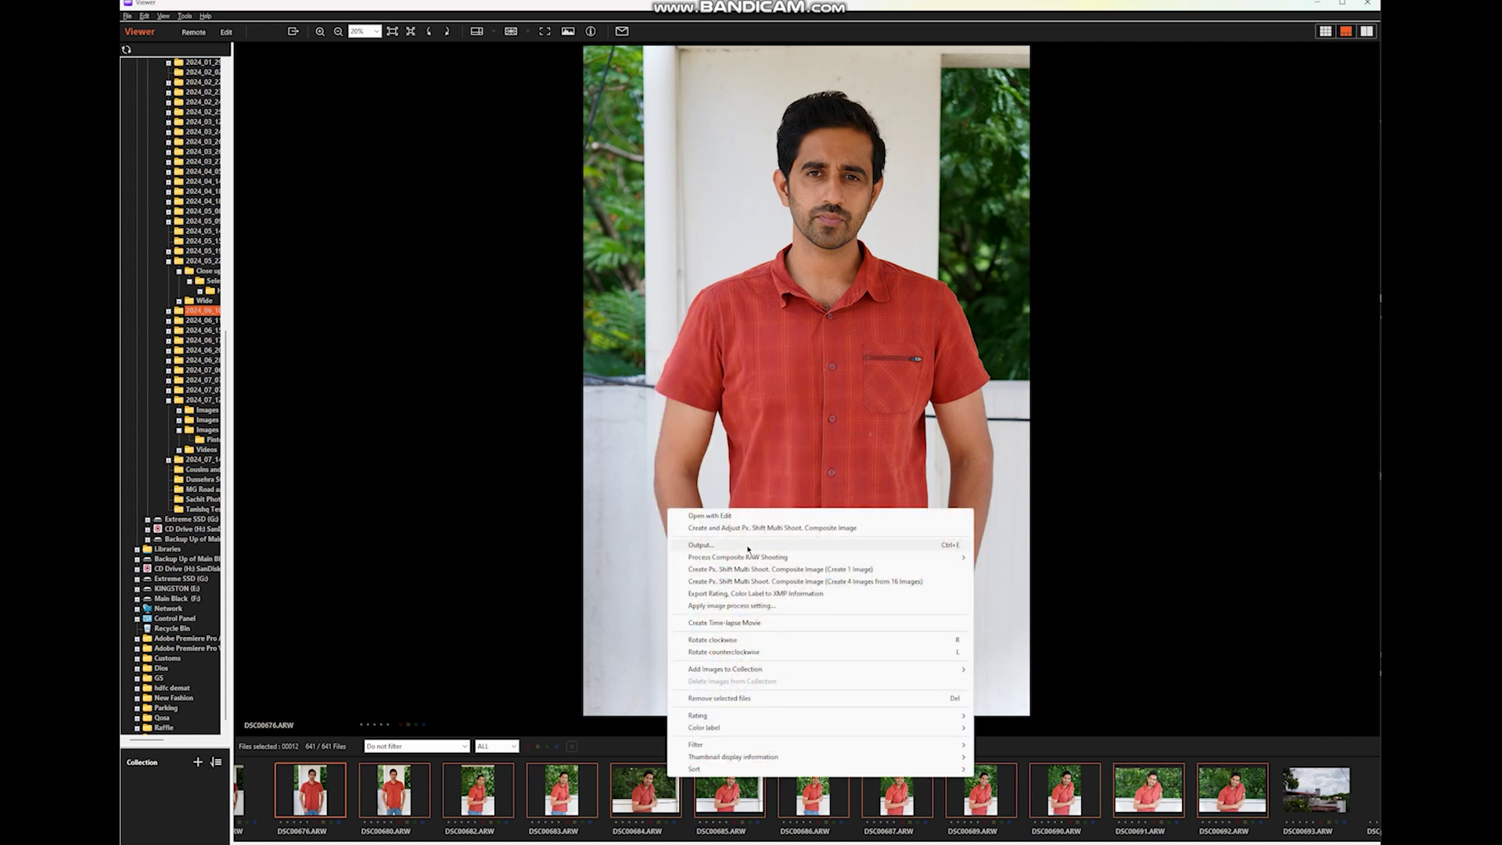
click(748, 546)
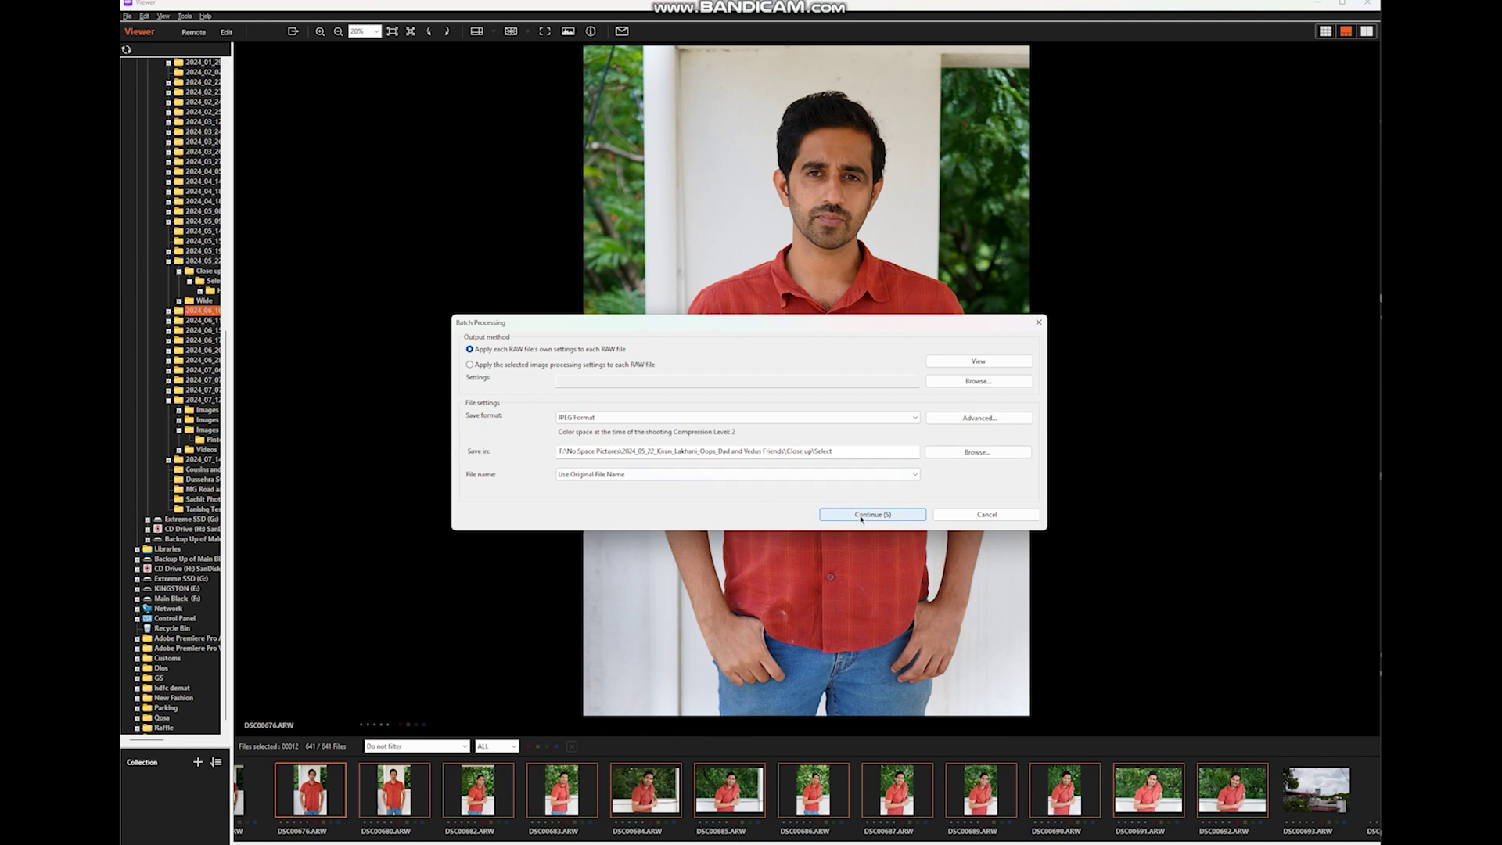
click(979, 452)
double_click(657, 562)
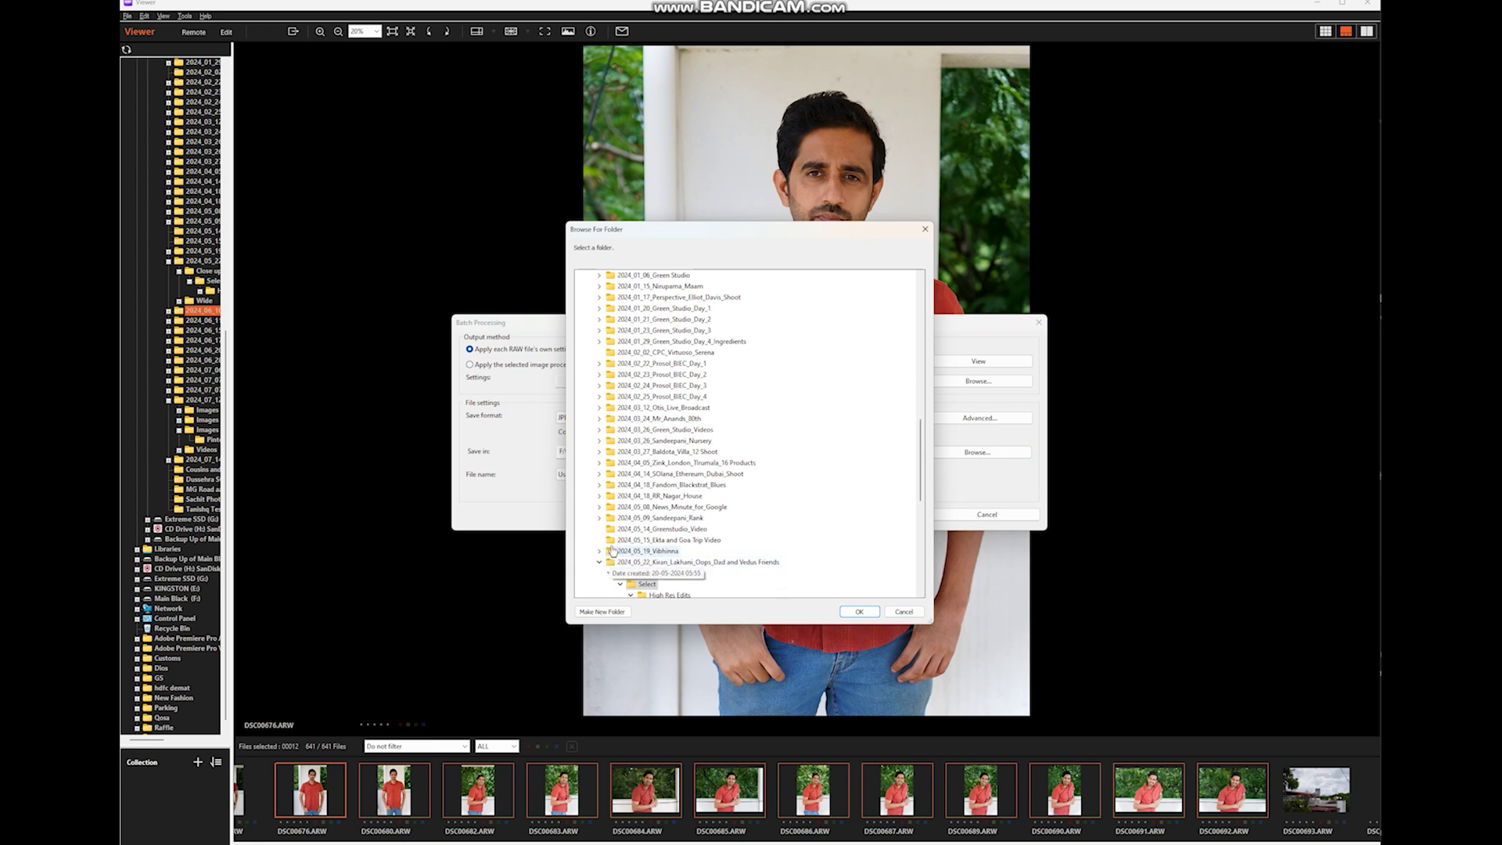
click(616, 576)
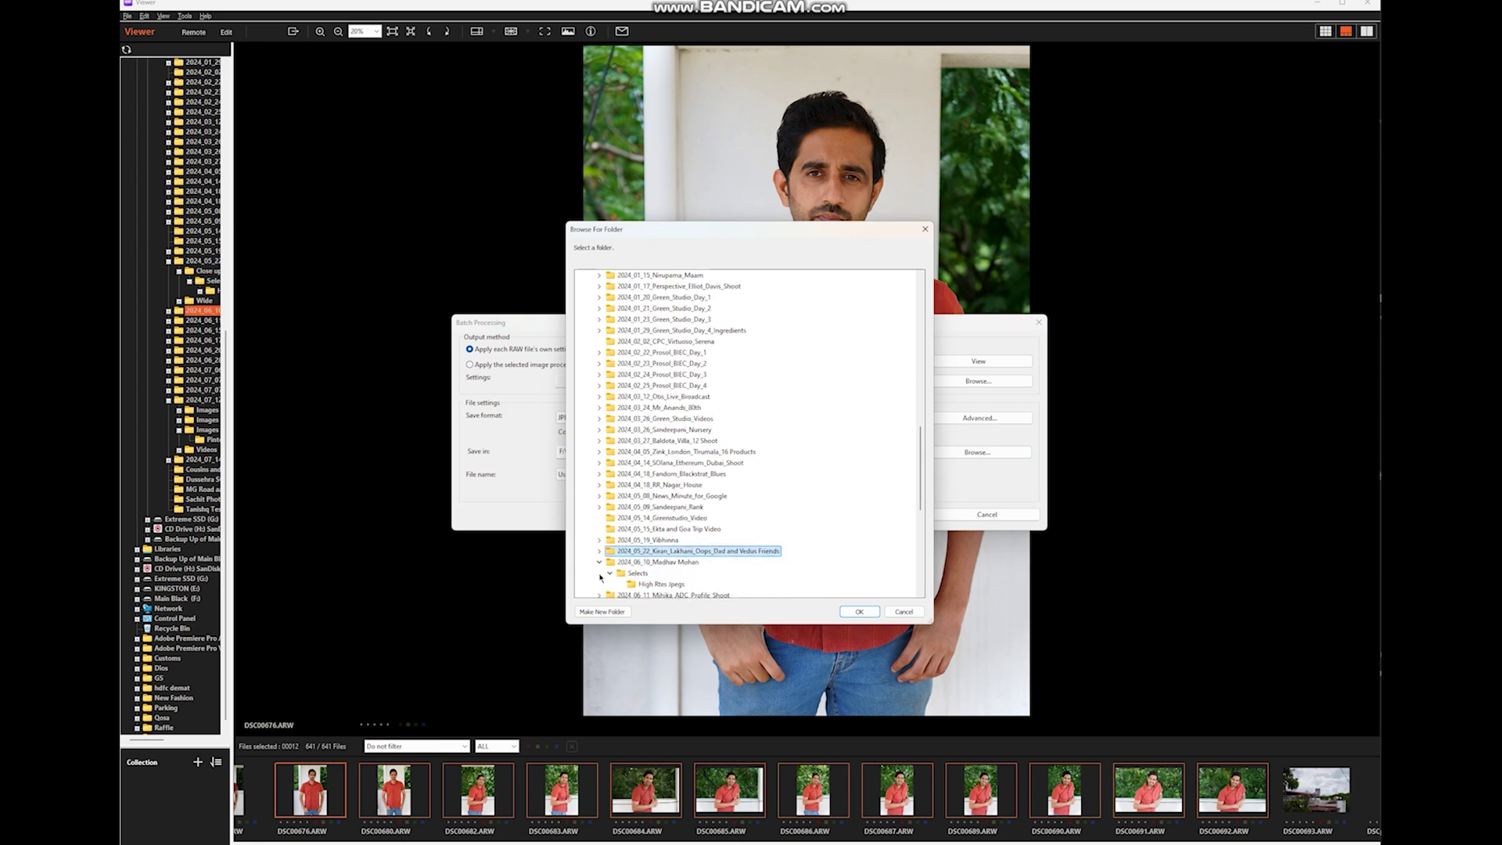
click(613, 542)
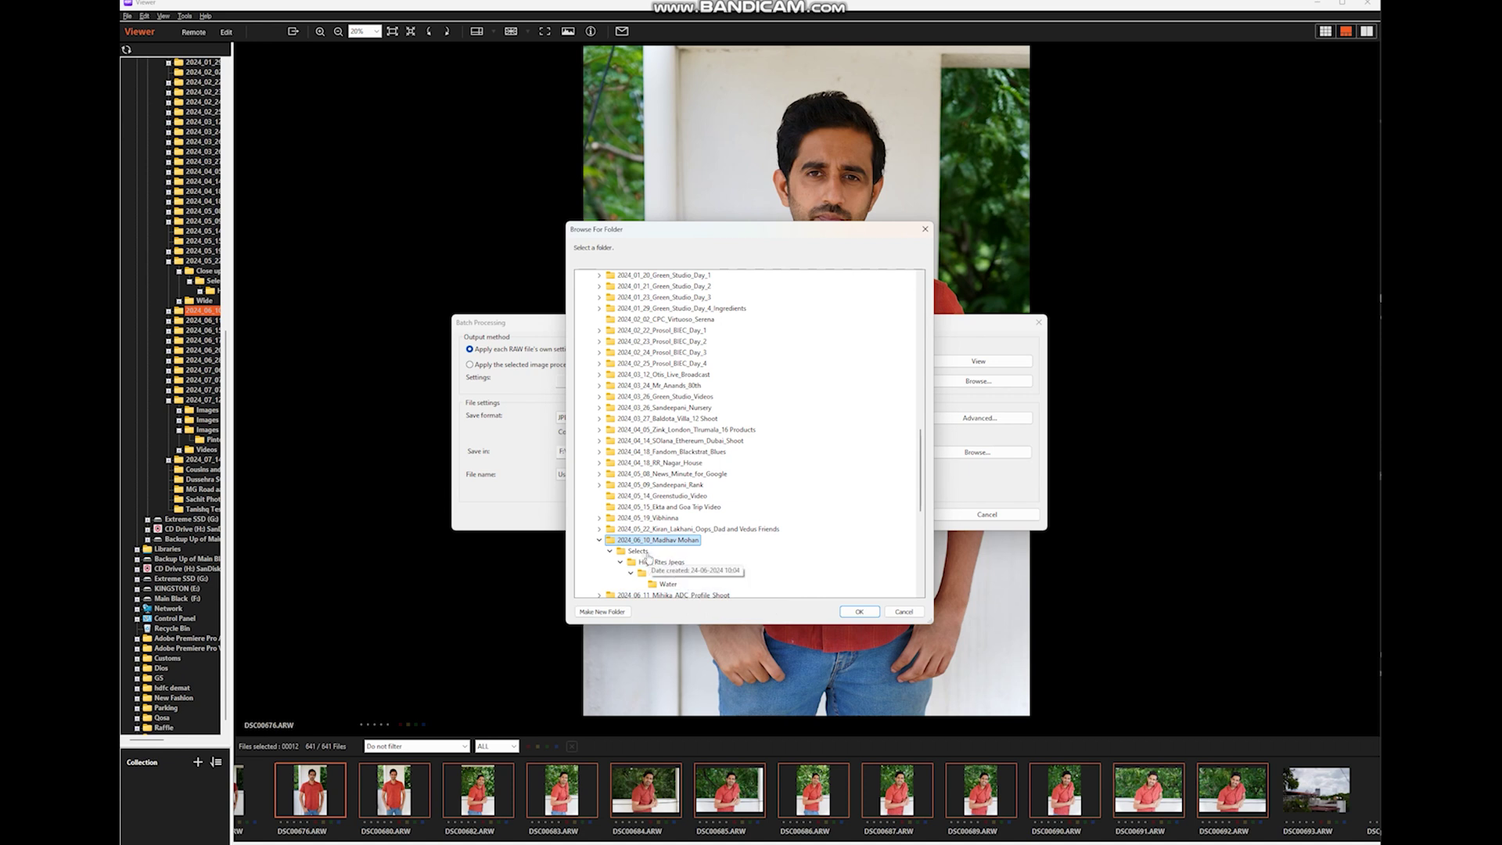
Create a Samples subfolder as the output folder and run the JPEG export
click(595, 614)
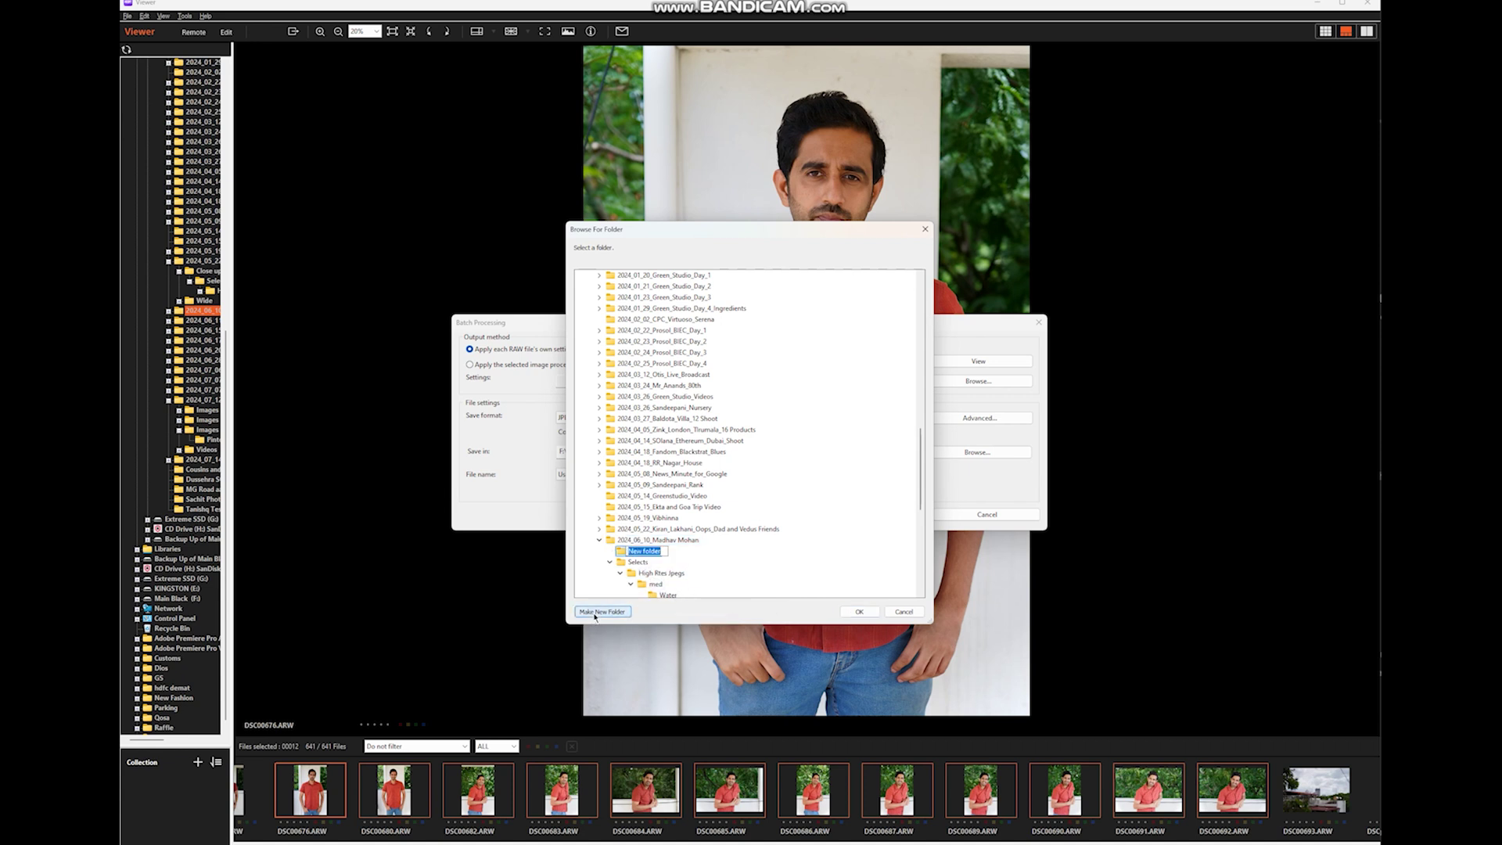
text(Samples)
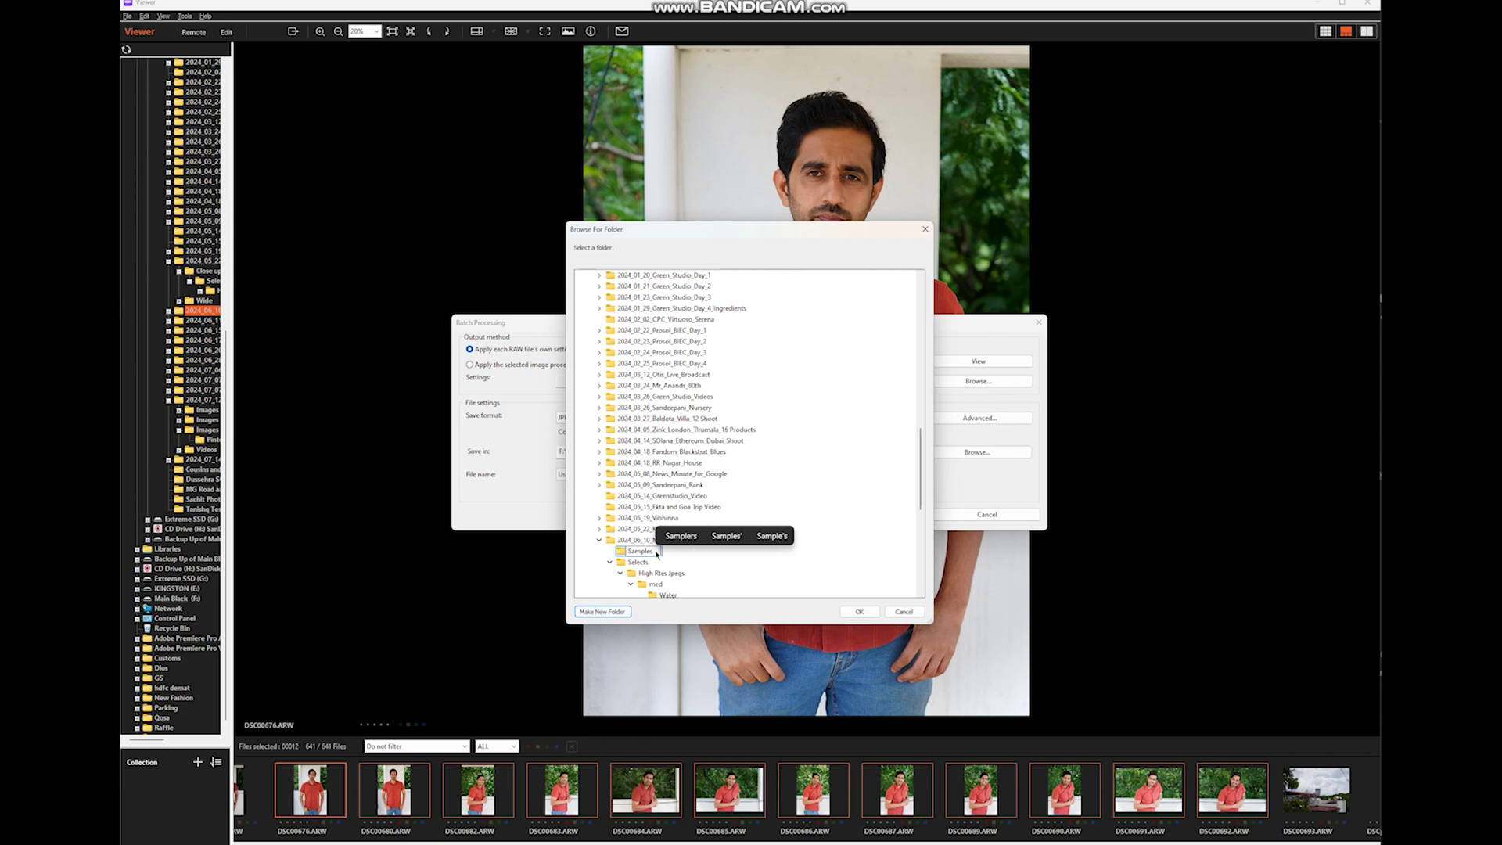
key(Return)
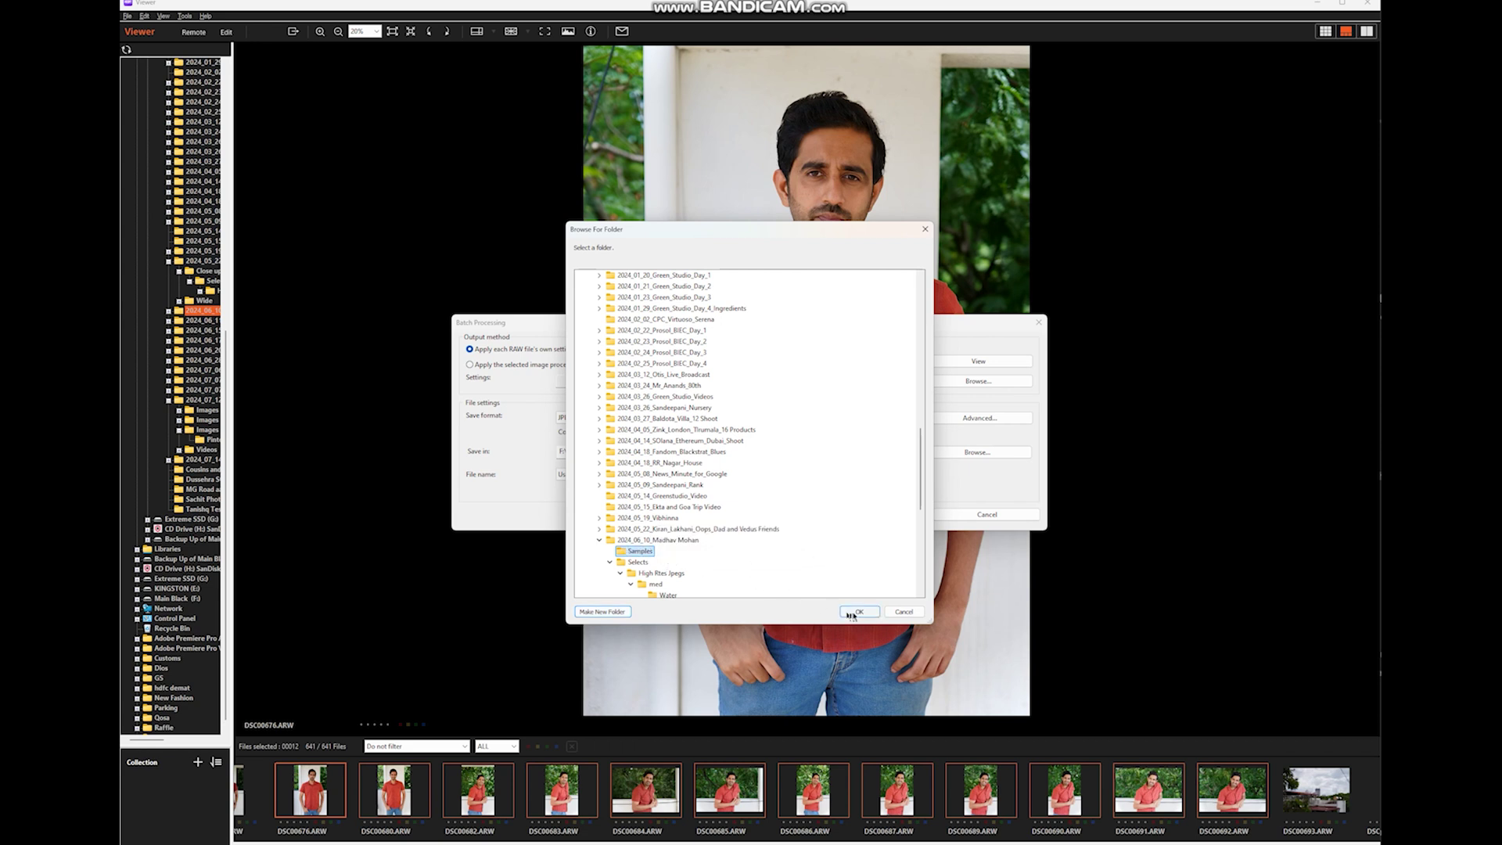
click(855, 612)
click(875, 515)
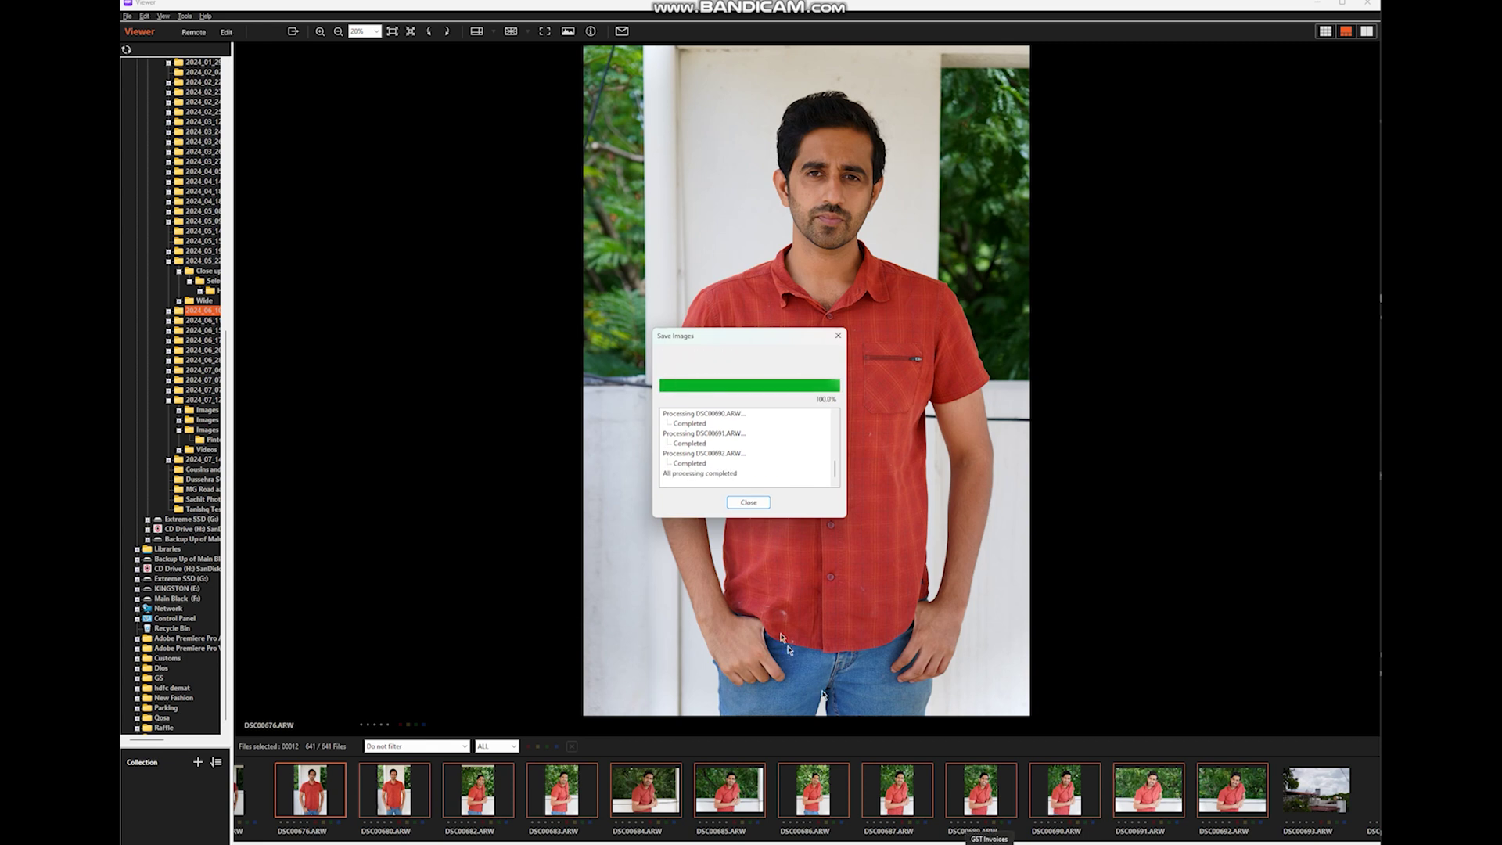
click(749, 502)
key(alt+Tab)
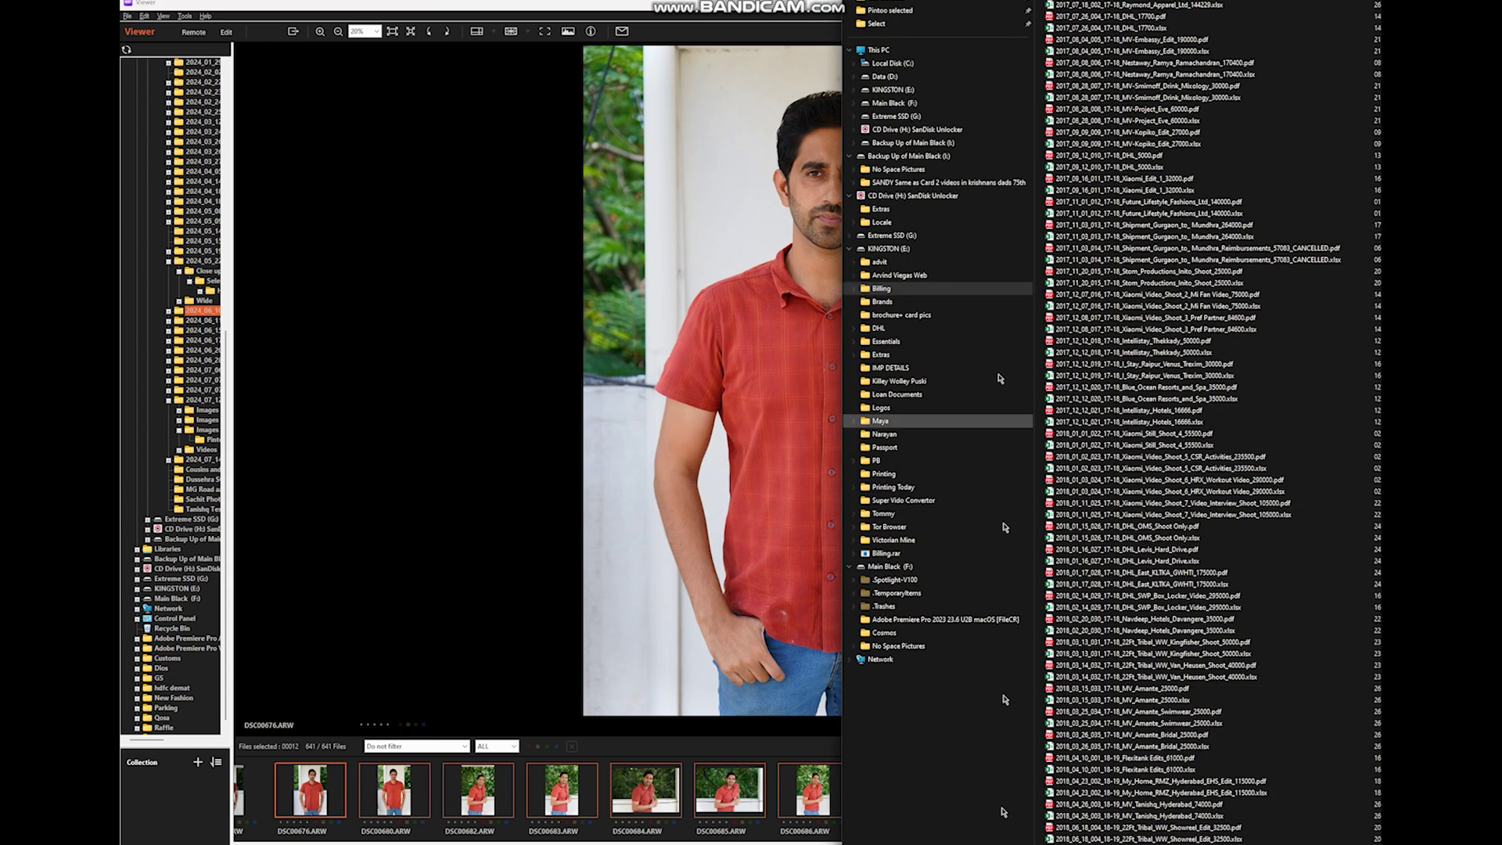
Open No Space Pictures > 2024_06_10 > Samples in a new File Explorer window
key(alt+Tab)
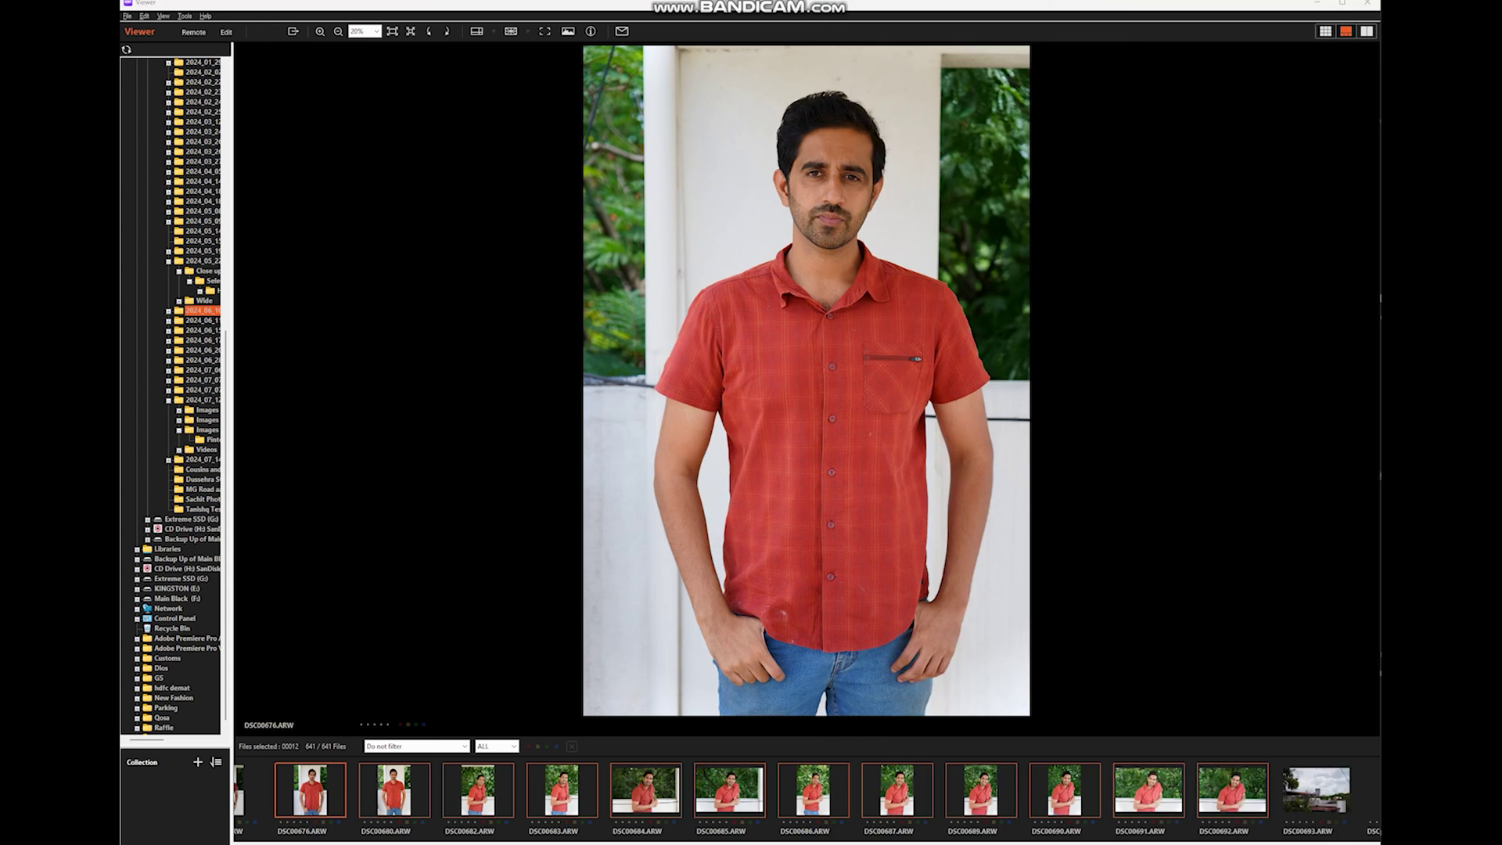
key(alt+Tab)
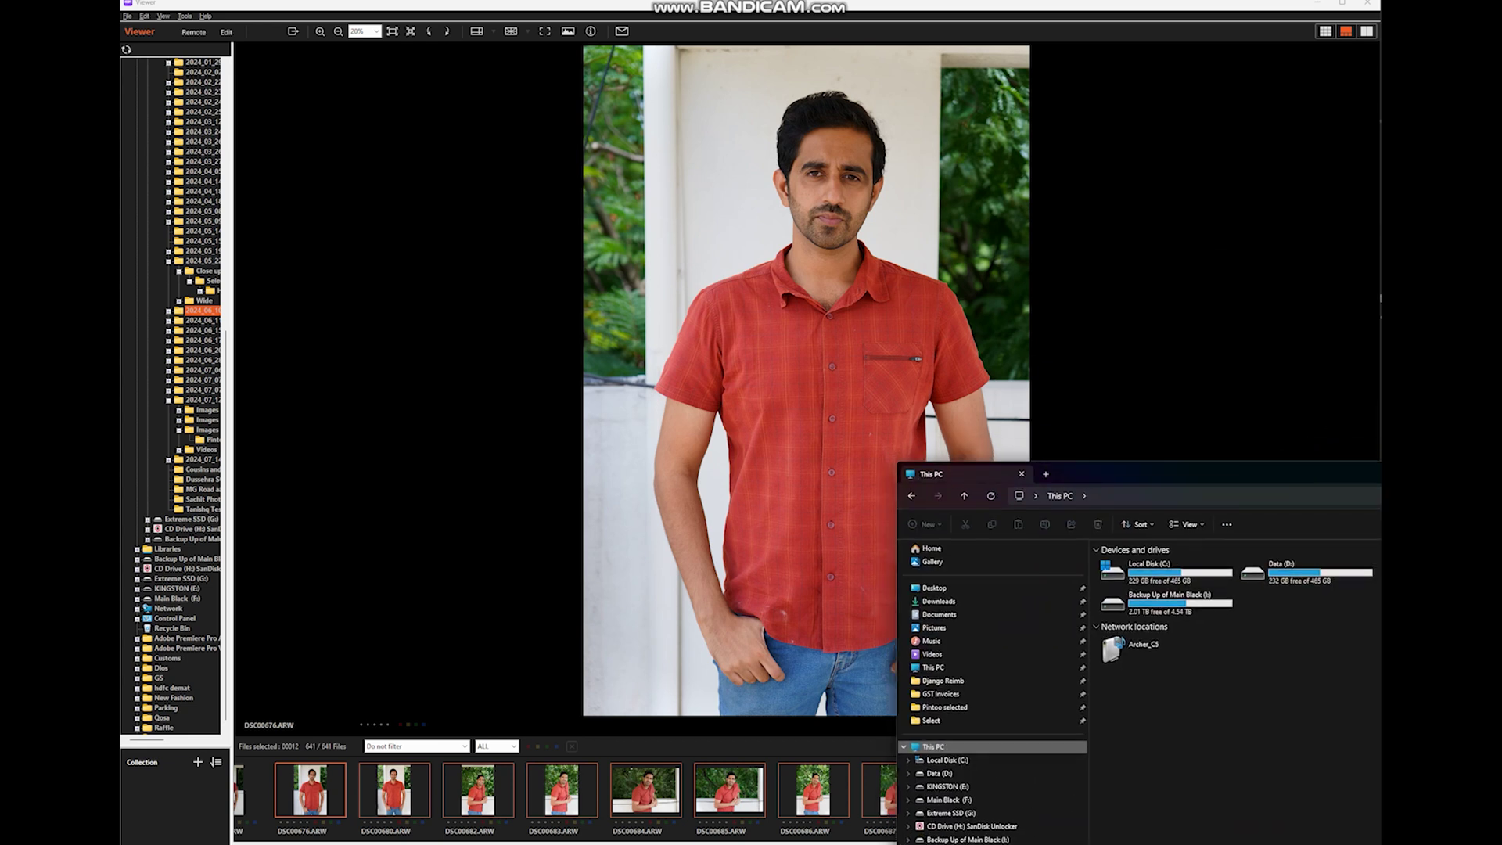
drag(970, 474, 870, 13)
double_click(1036, 420)
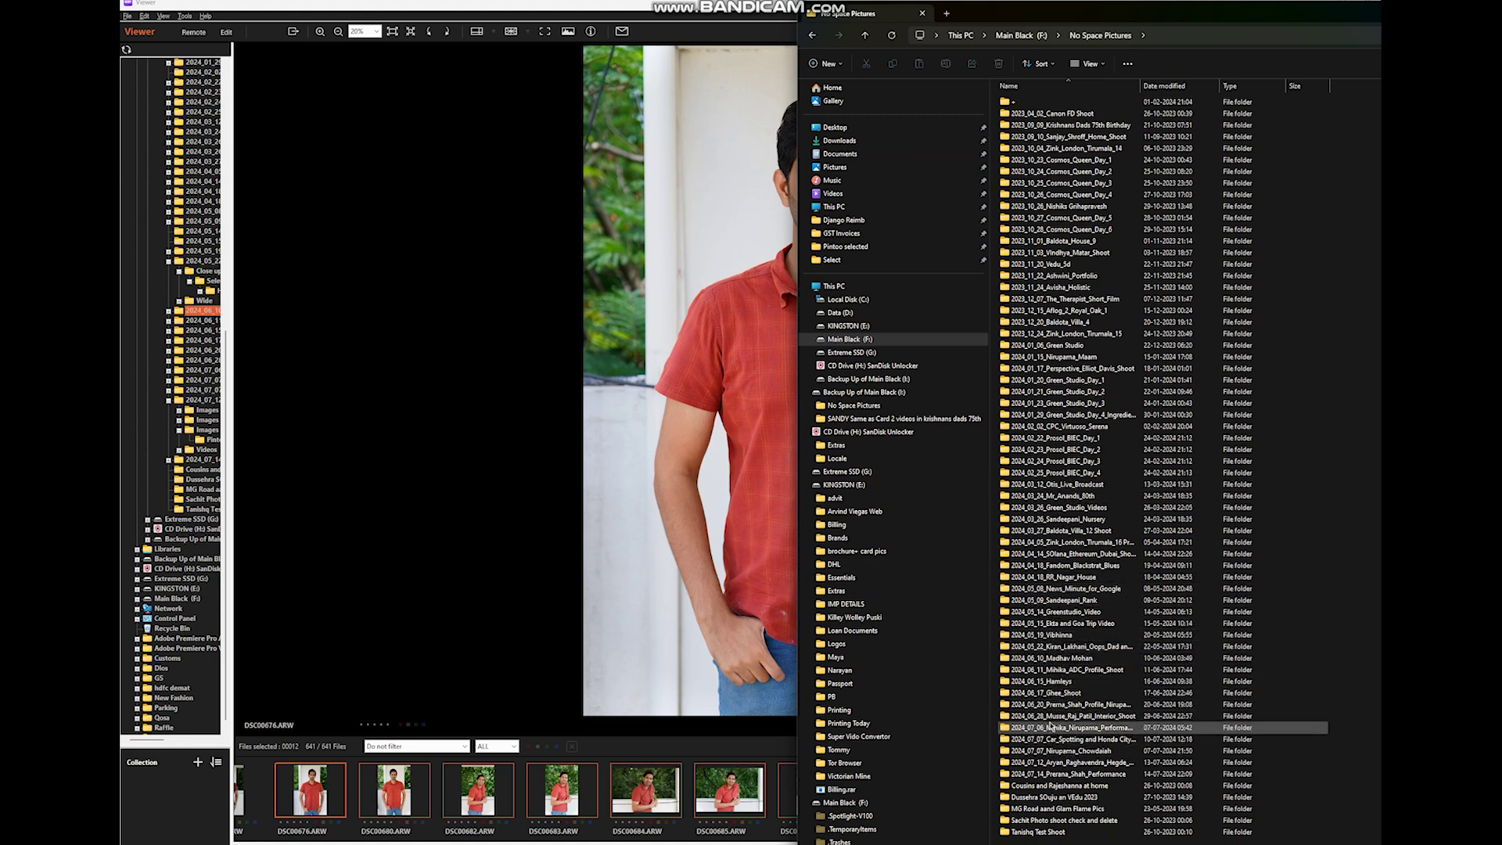
double_click(1052, 660)
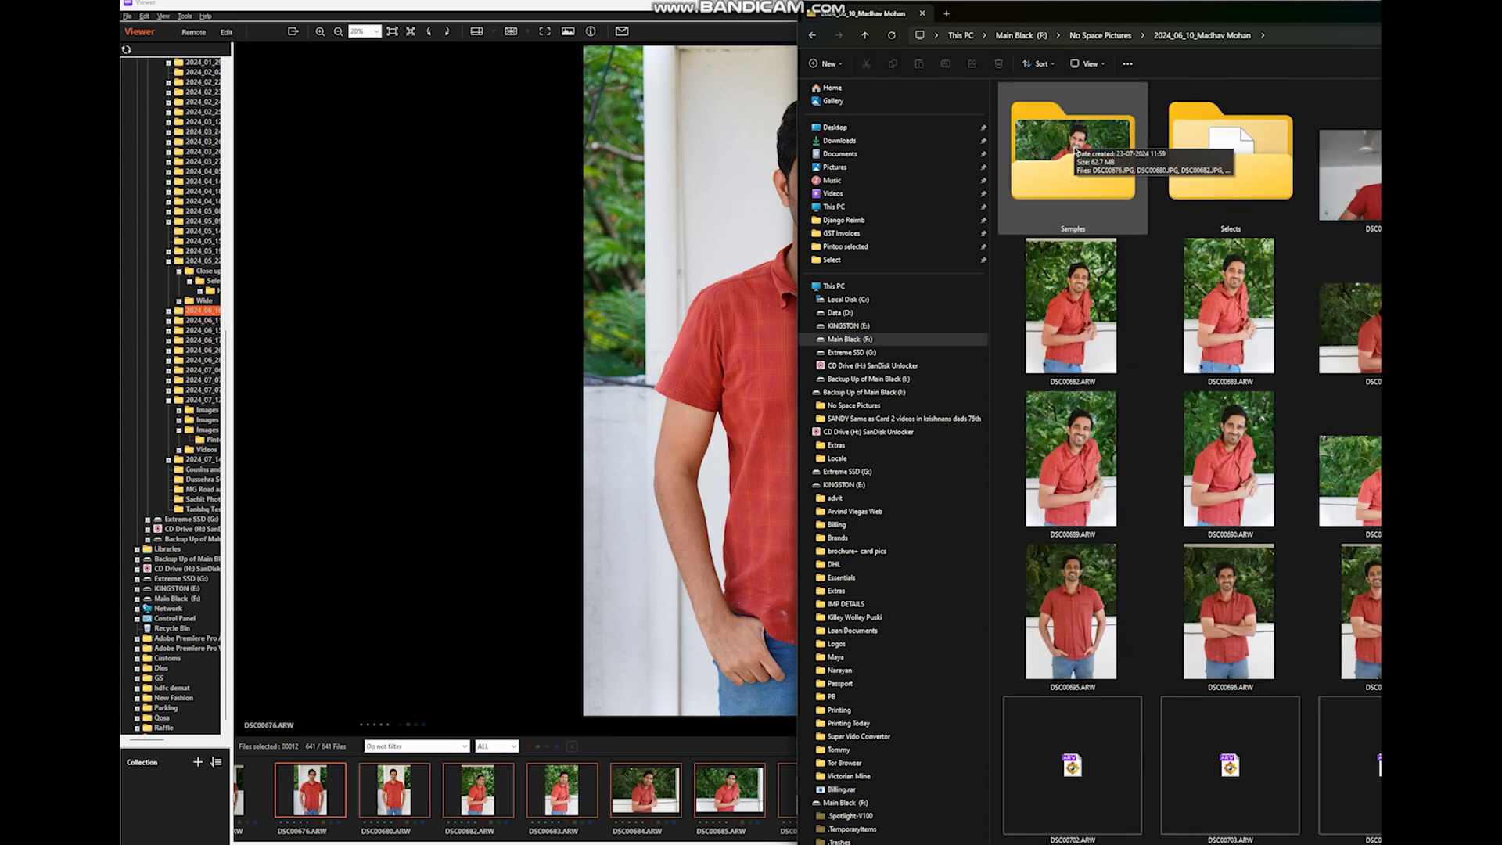
double_click(1077, 151)
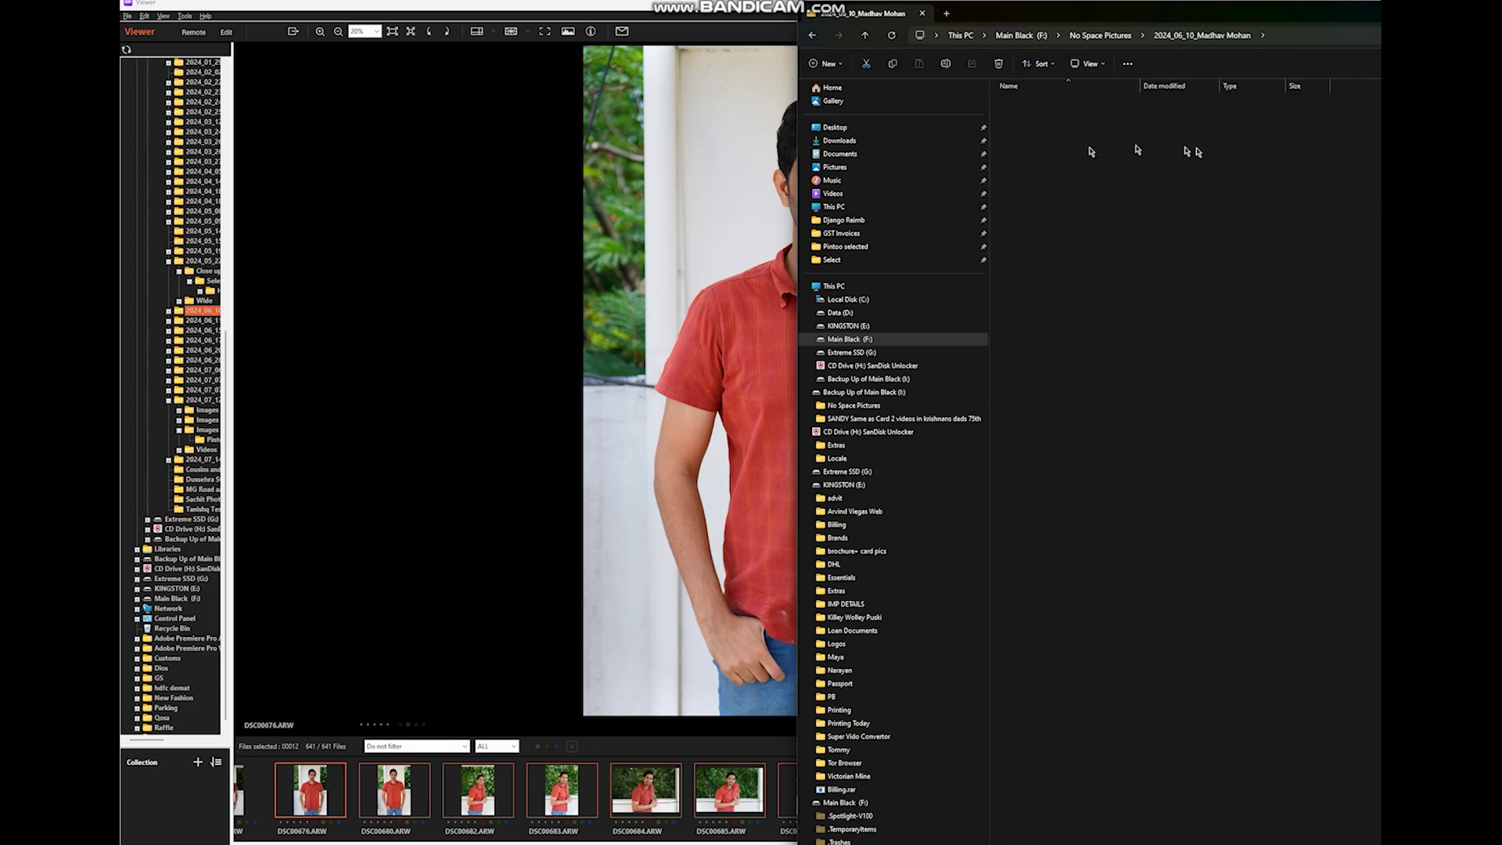
View the exported JPEGs as Large icons, enlarge the window, then minimise it
right_click(1234, 210)
click(1268, 250)
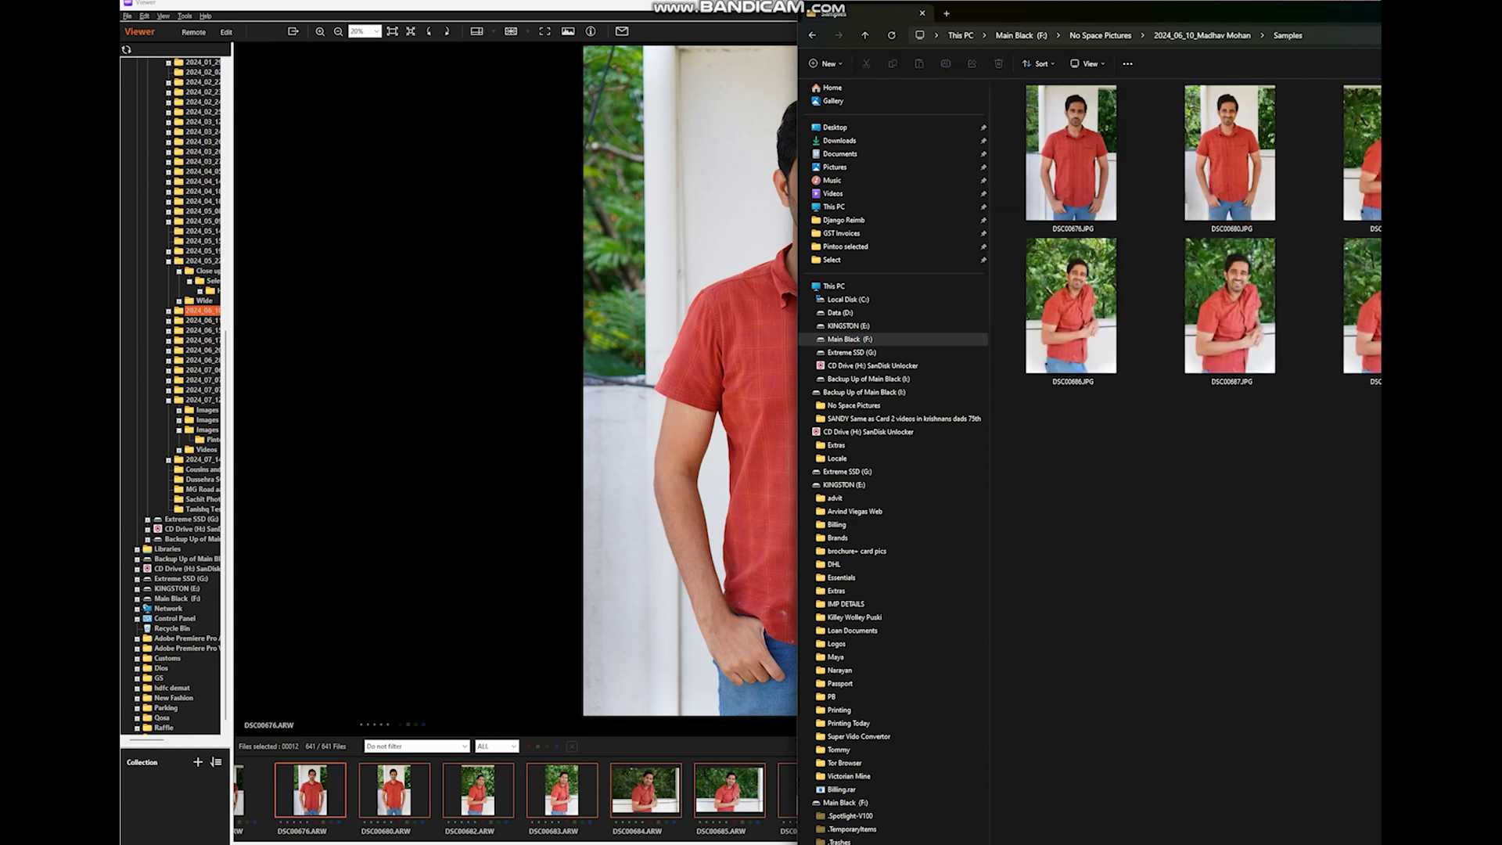
key(super+Down)
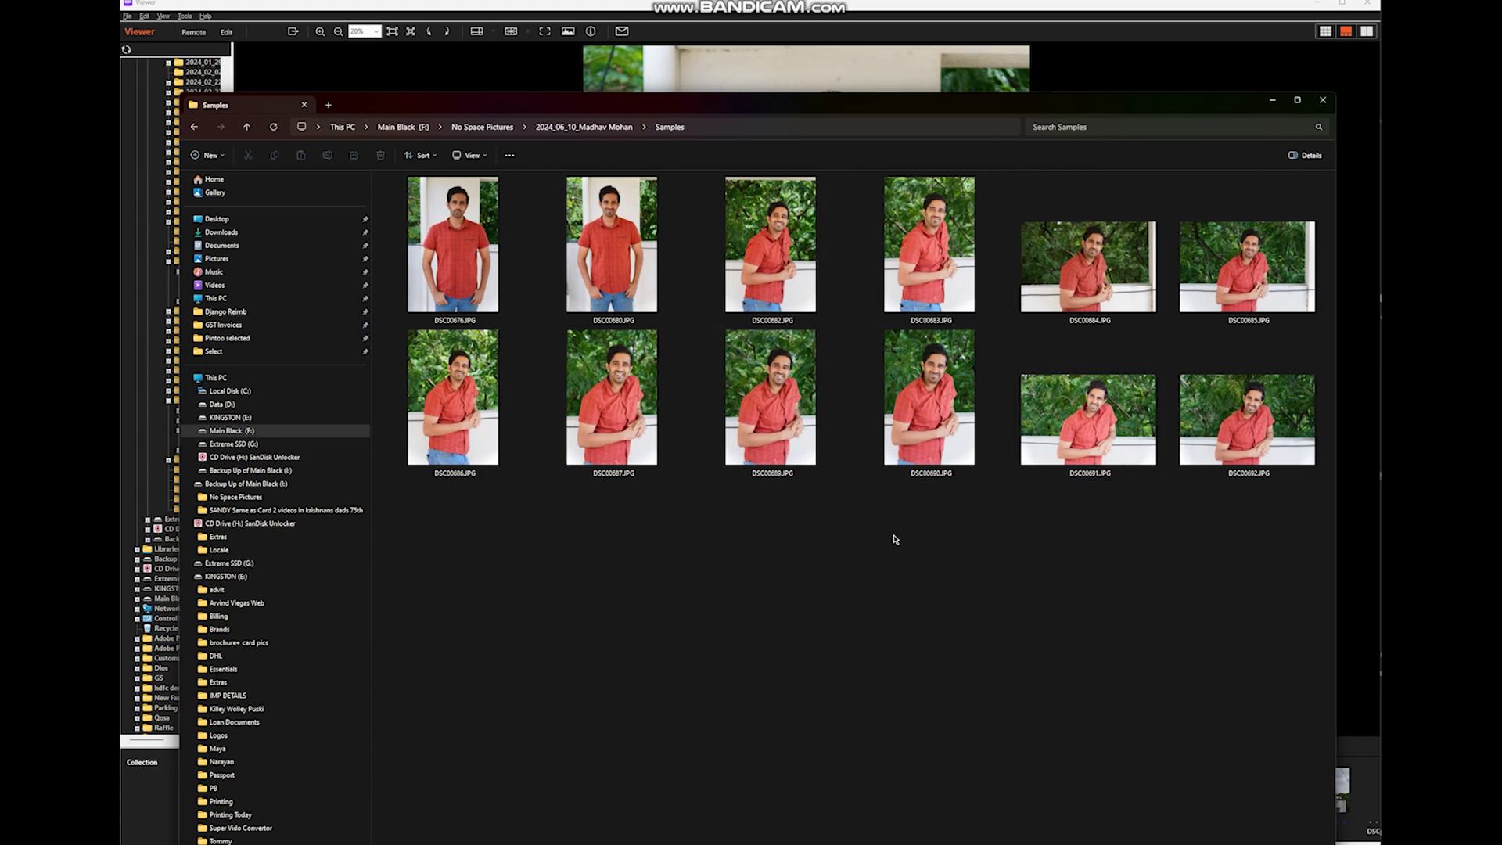
right_click(897, 539)
mouse_move(966, 546)
click(1087, 547)
click(1273, 100)
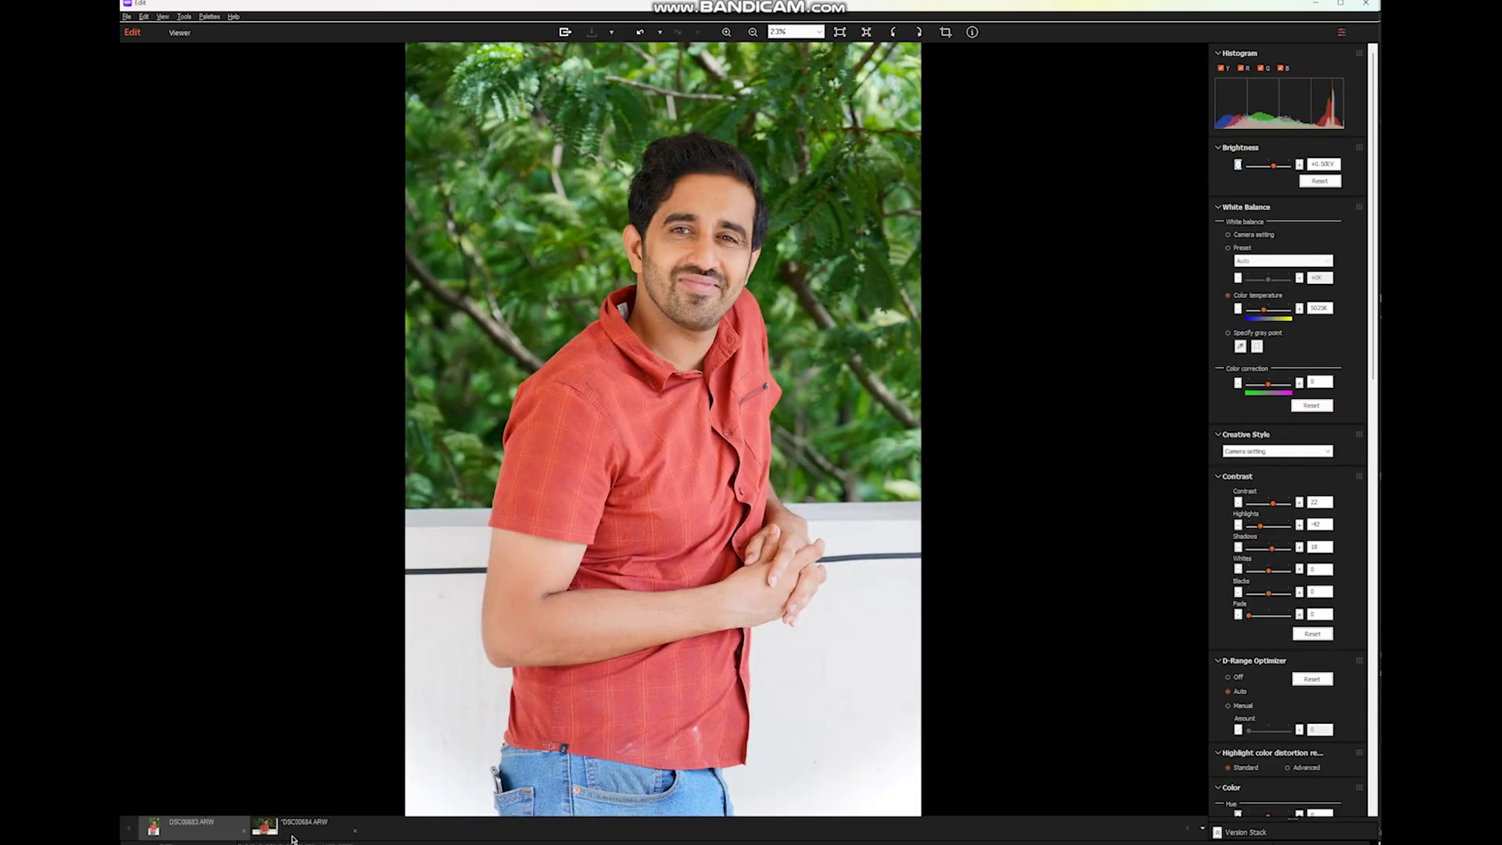
Switch the editor to DSC00684, open its Output dialog, then cancel it
click(266, 827)
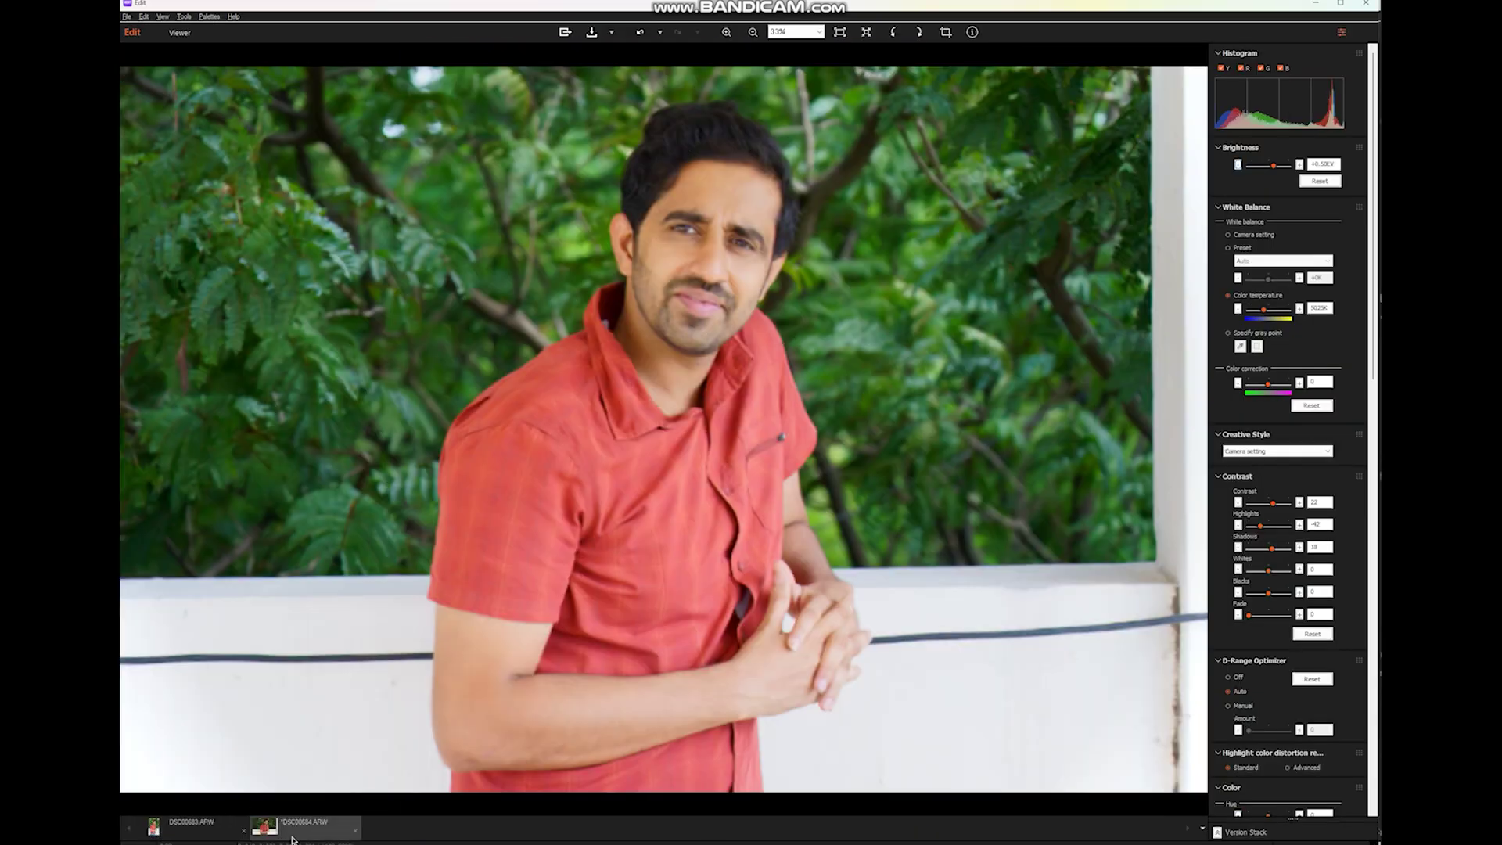
click(565, 32)
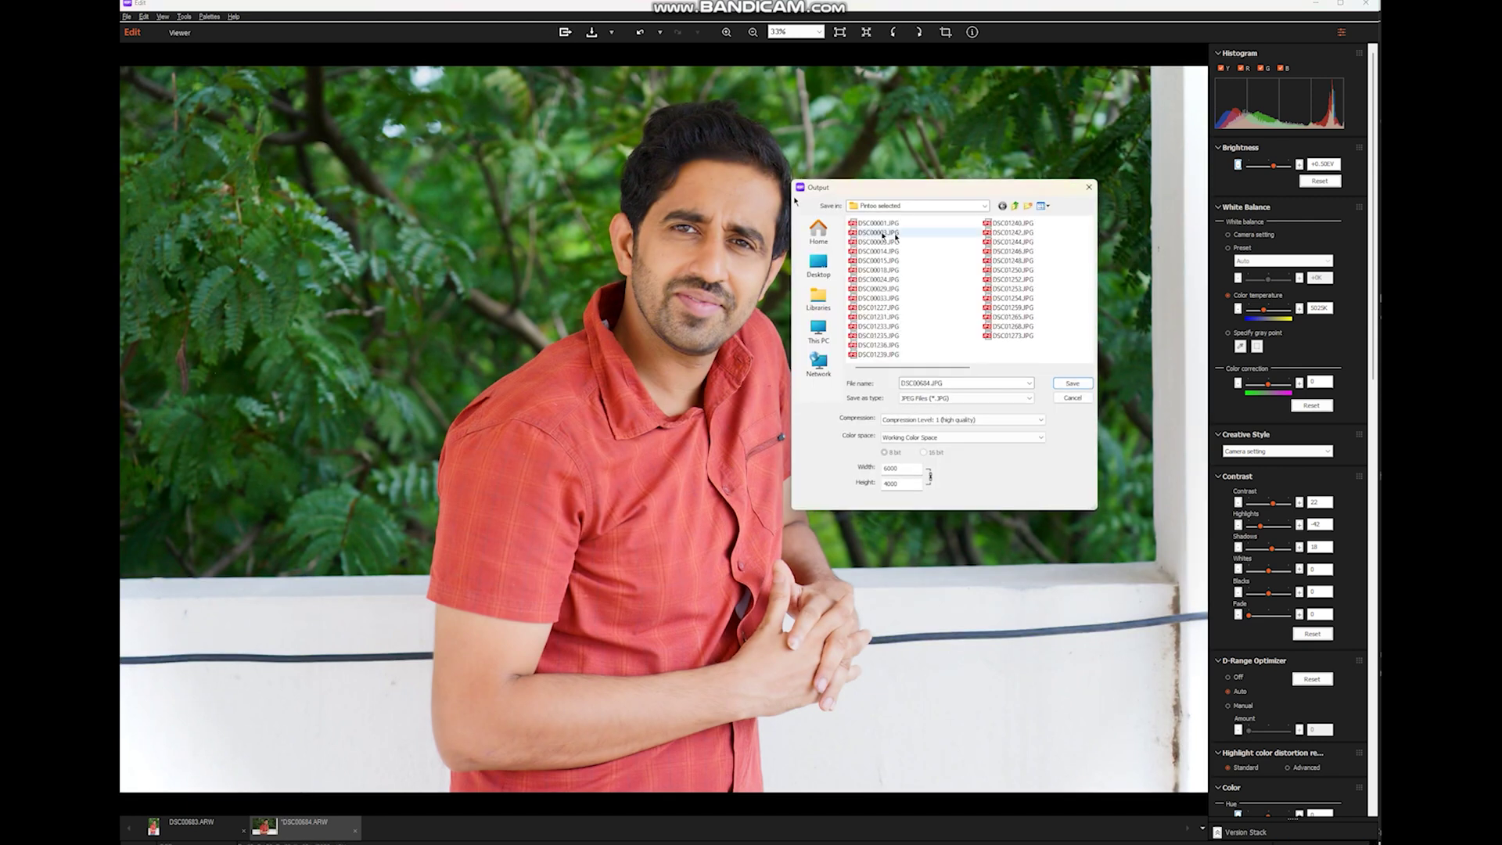
click(1077, 387)
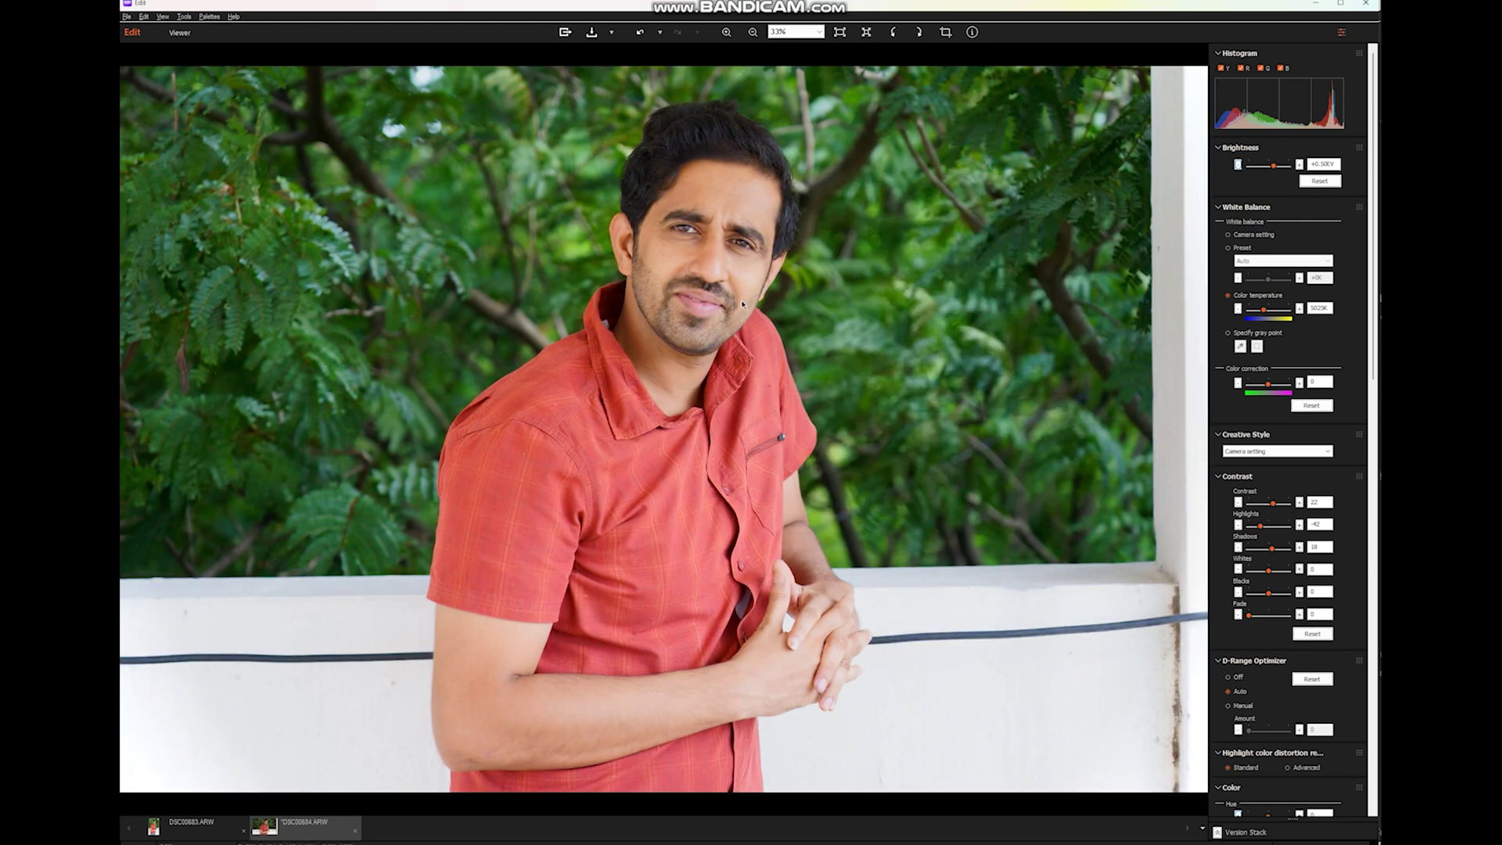